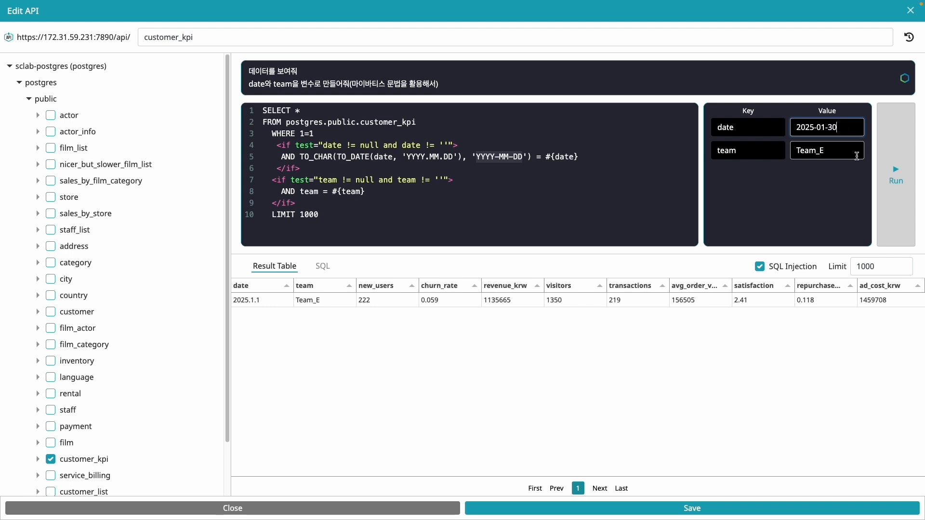
Run the query for date 2025-01-30 and team Team_E, and run it again with the team value cleared
left_click(882, 174)
double_click(847, 148)
key("BackSpace")
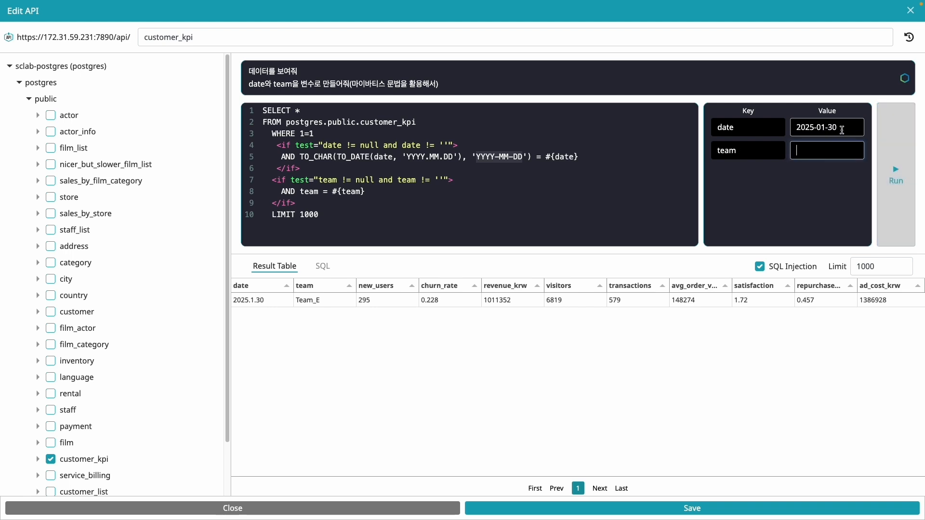
left_click_drag(841, 127, 780, 128)
left_click(886, 155)
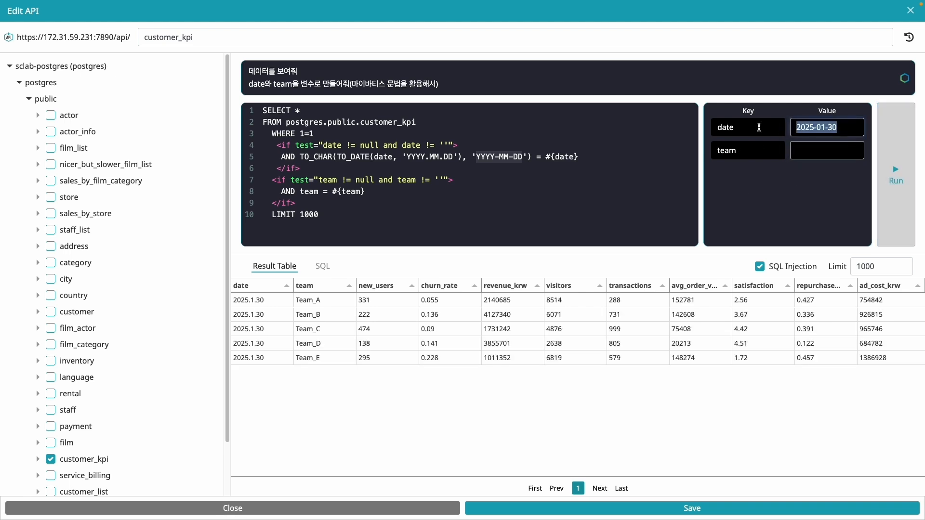
Clear the date value, run the query without any filter values, and save the API
key("BackSpace")
key("Return")
left_click(606, 512)
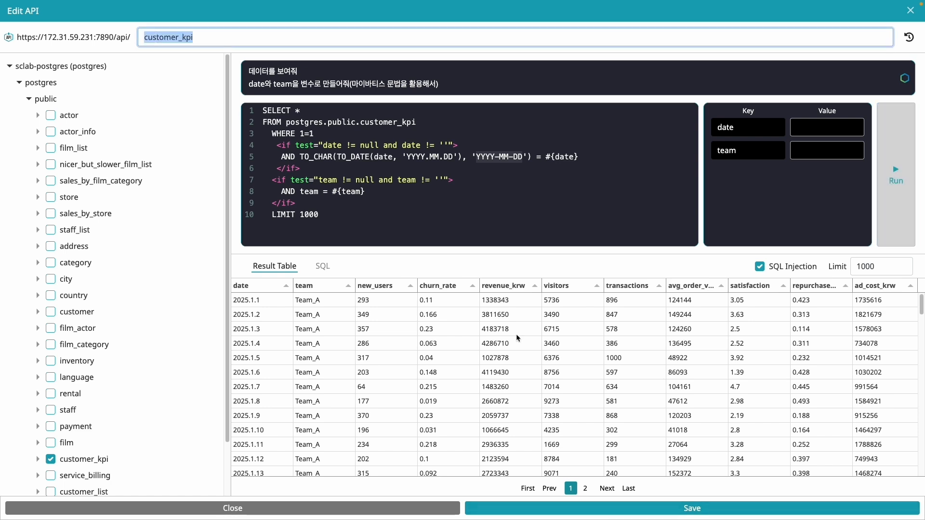
left_click(610, 508)
Open the Default data group for editing and add an Agent Data item to its canvas
left_click(254, 14)
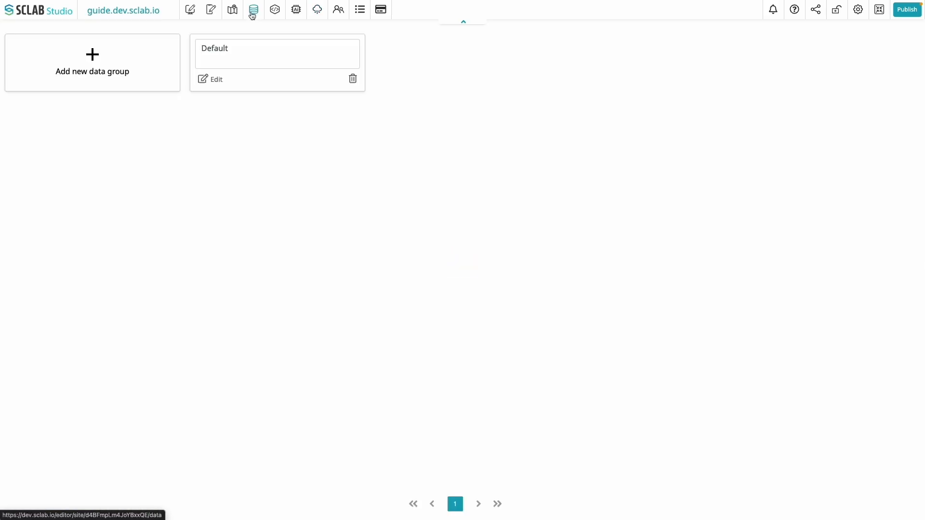
left_click(221, 83)
left_click_drag(43, 141, 229, 207)
Add the /api/customer_kpi API from the sclab-postgres database of redis-prod-server-agent as the agent data
left_click(113, 56)
left_click(82, 83)
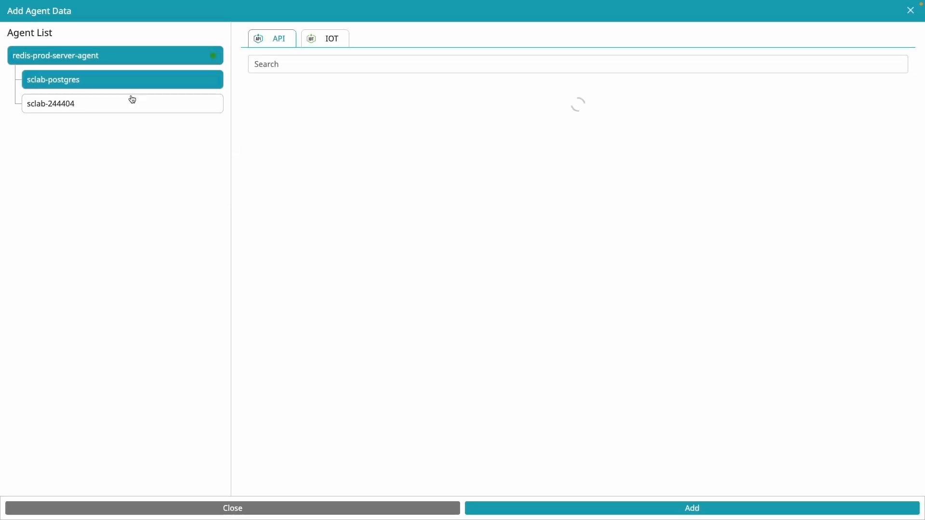
scroll(674, 260, "down", 10)
left_click(631, 220)
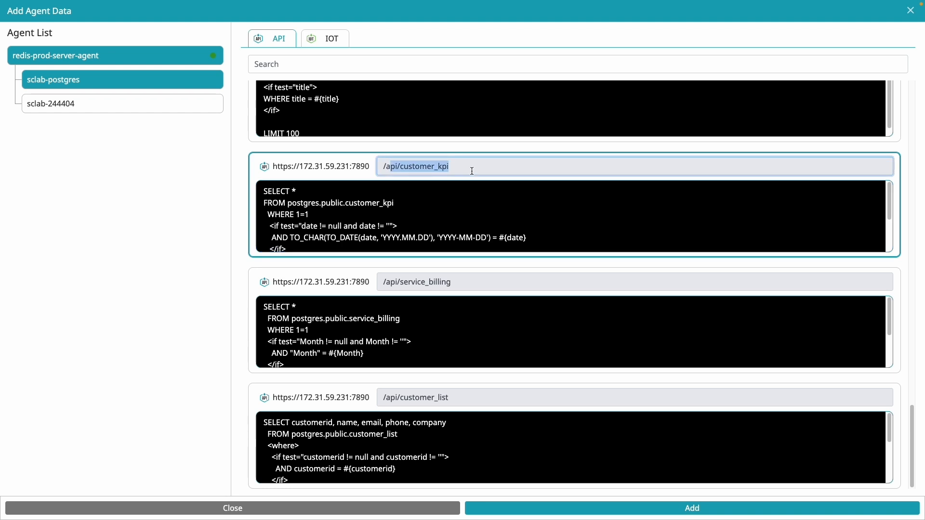
left_click(742, 512)
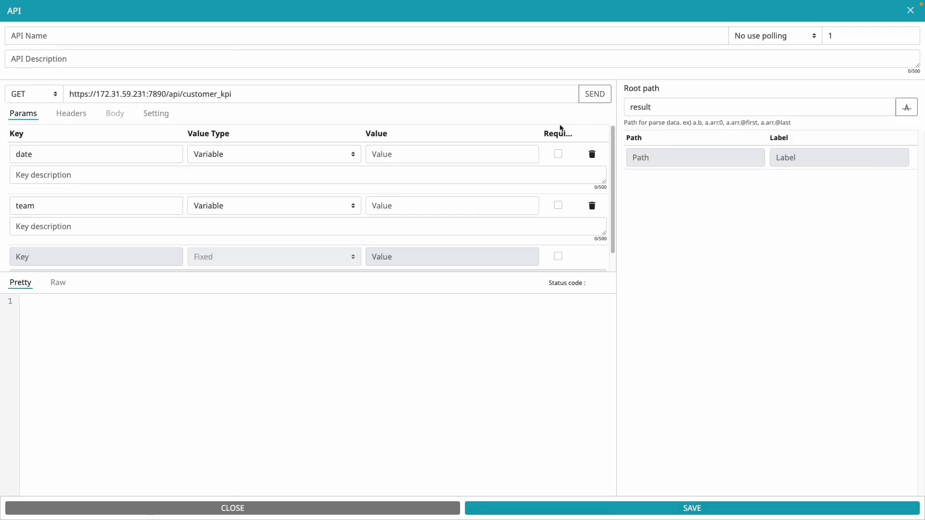
Send the API request to load its fields, name the API customer_kpi, and save it
left_click(596, 93)
left_click_drag(183, 95, 240, 100)
key("ctrl+c")
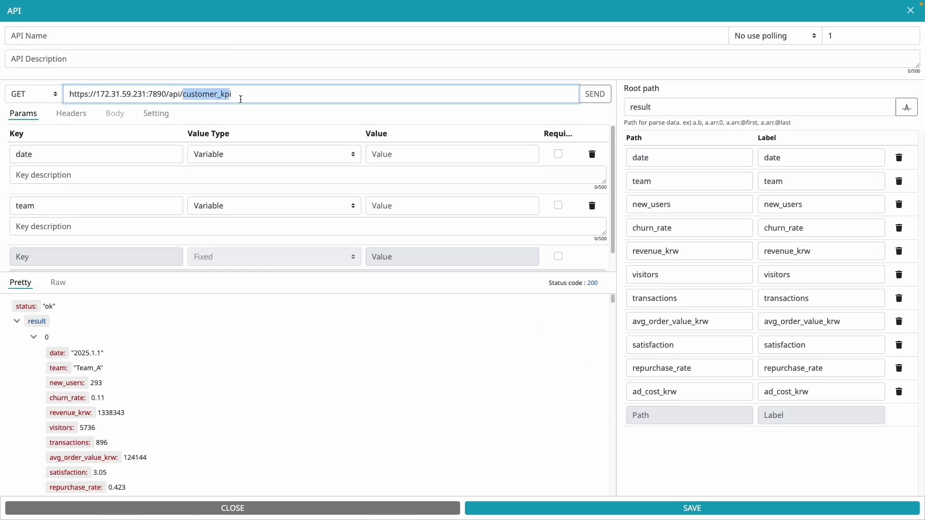
left_click(105, 40)
key("ctrl+v")
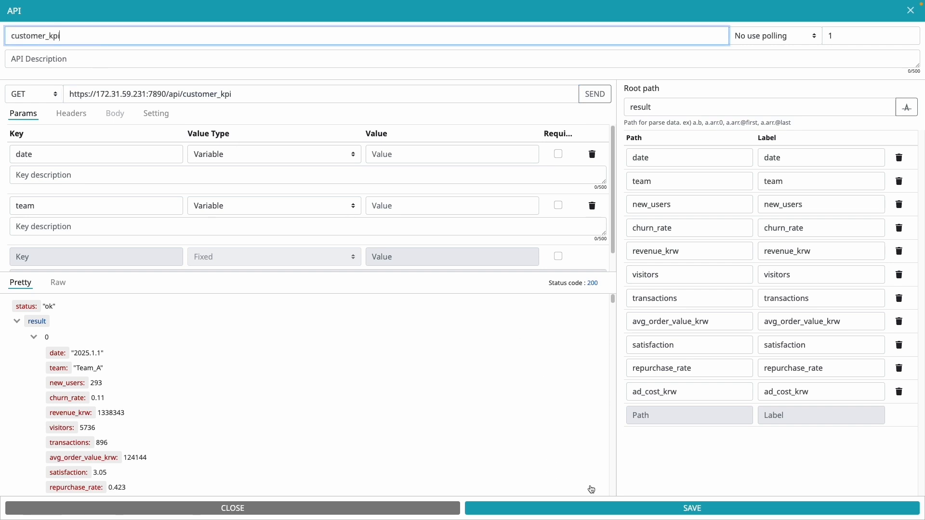
left_click(588, 508)
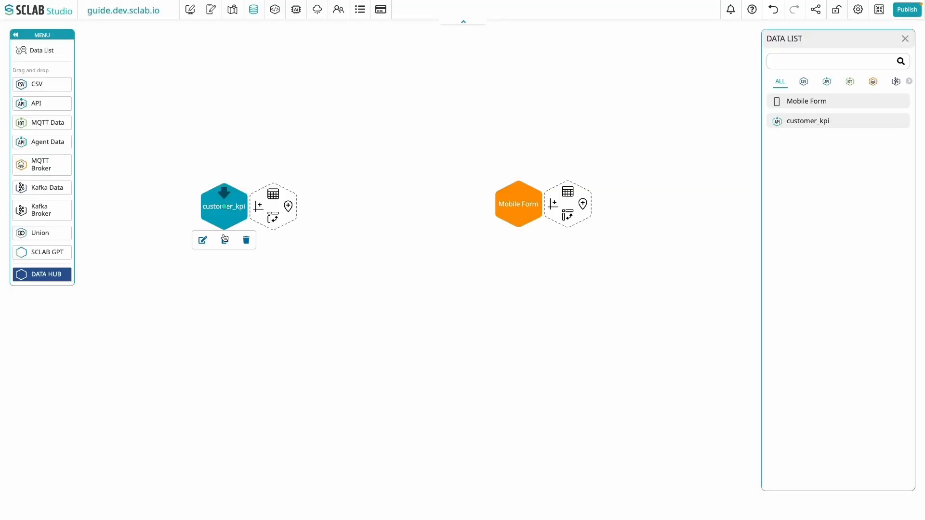
Duplicate the customer_kpi node between the original and Mobile Form, and rename the copy customer_kpi_team
left_click(224, 241)
left_click_drag(272, 253, 356, 212)
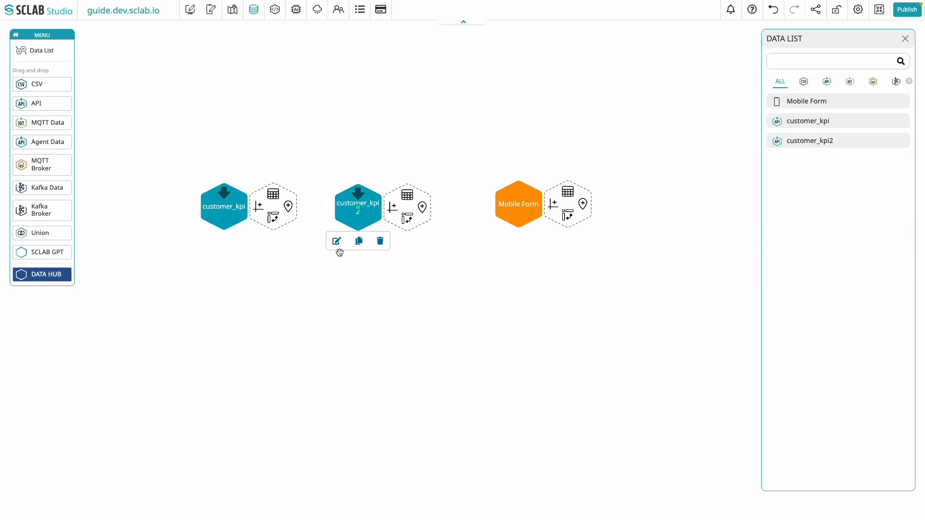
left_click(338, 242)
left_click(595, 94)
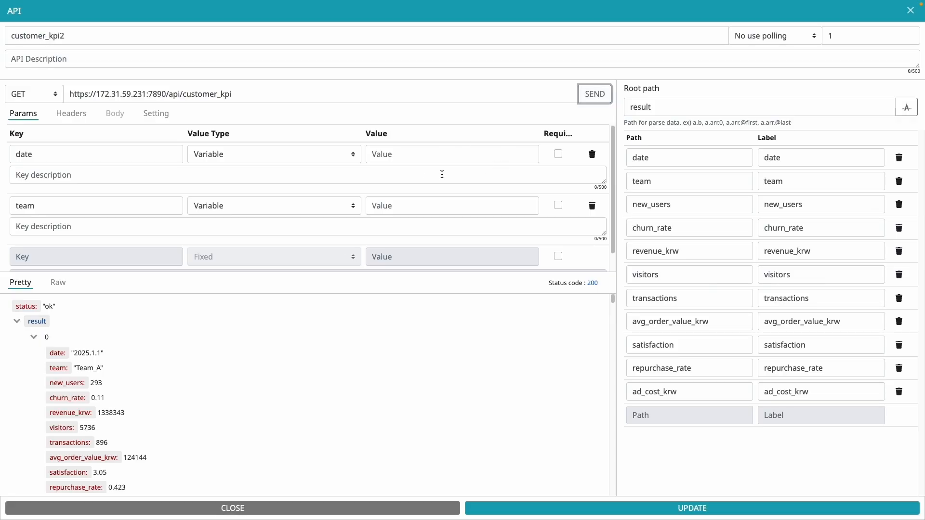
double_click(73, 36)
type("customer_kpi_team")
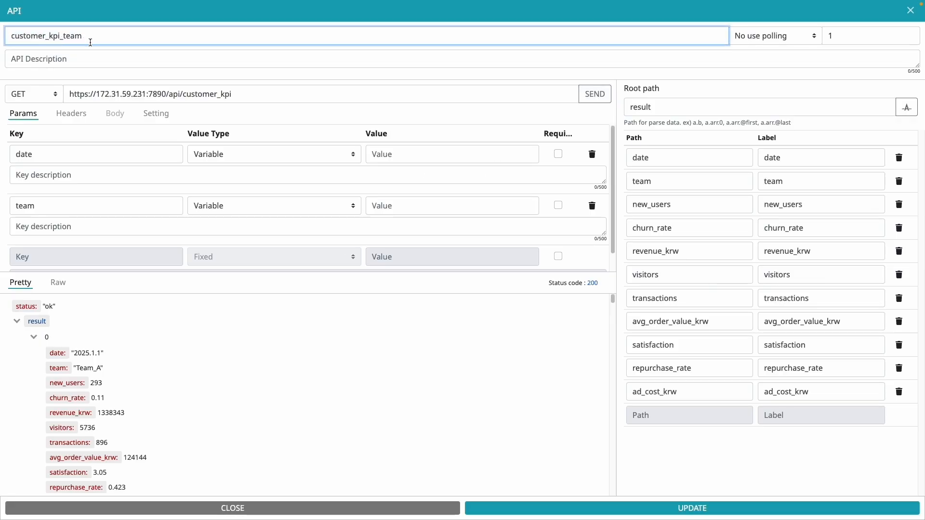
Set the team parameter's value to Team_A, send the request, and update the API
left_click(414, 206)
type("T")
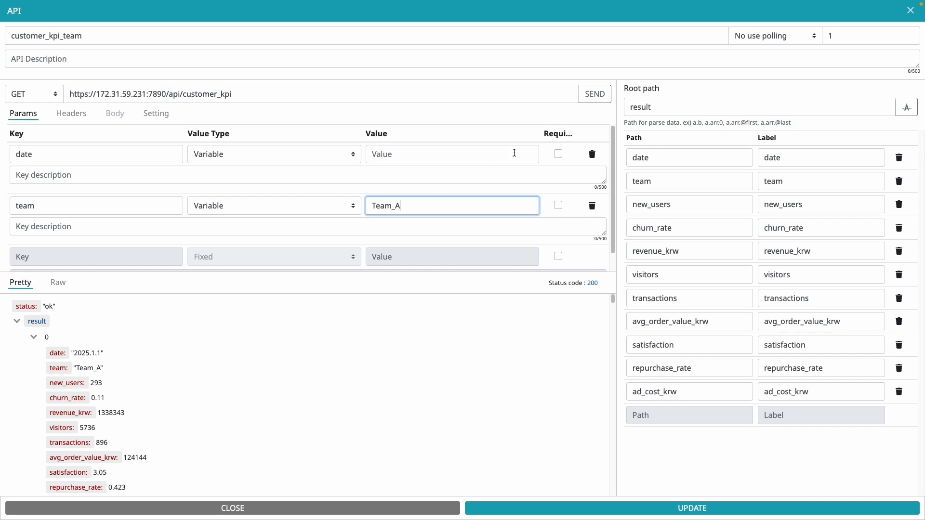
type("eam_A")
left_click(605, 98)
left_click(652, 516)
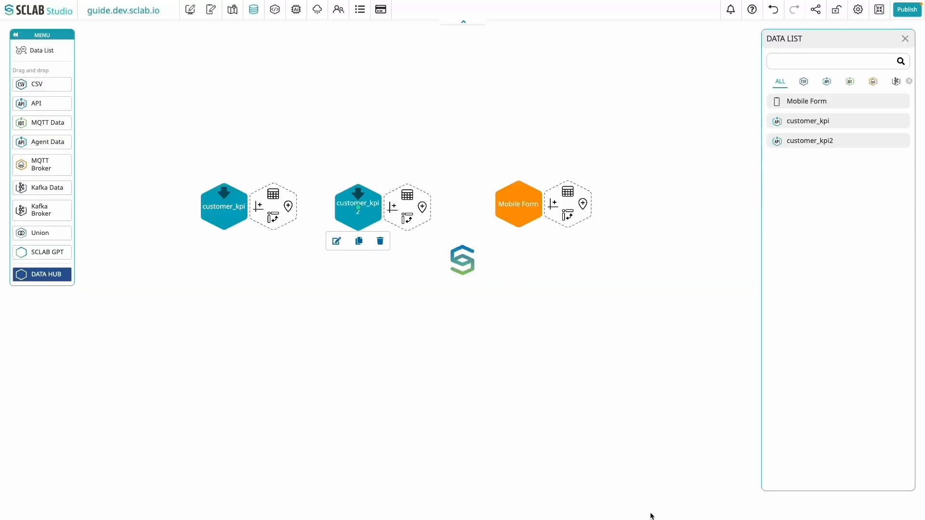
Place another copy of customer_kpi below customer_kpi_team, send its request, and rename it customer_kpi_date
left_click_drag(274, 260, 356, 322)
left_click(340, 342)
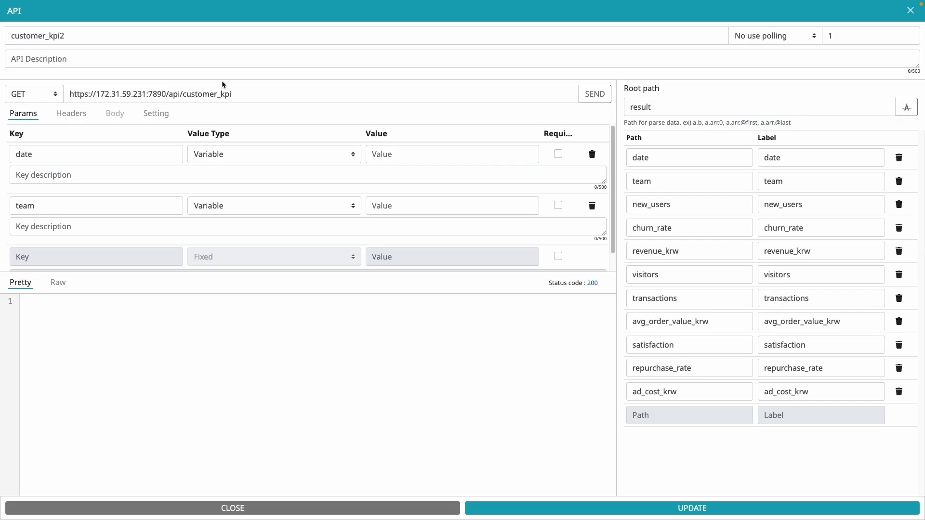
left_click(595, 94)
double_click(99, 33)
type("customer_kpi_date")
Set the date parameter's value to 2025-01-30, send the request, and update the API
left_click(404, 159)
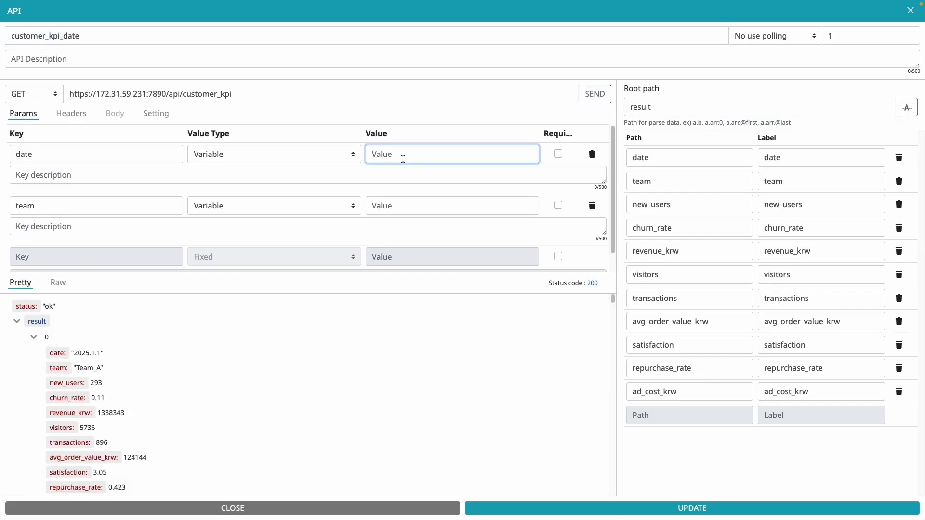
type("2025-01-30")
left_click(594, 94)
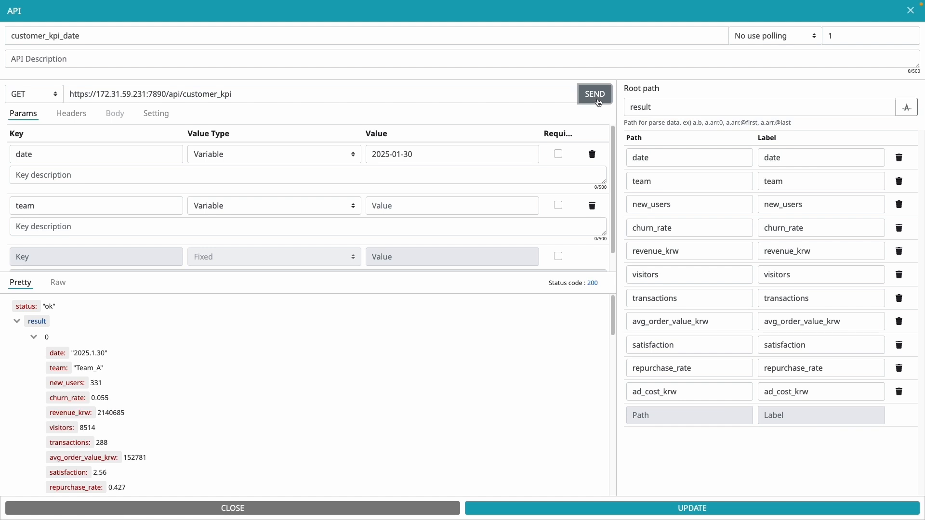
left_click(573, 508)
Create a customer_kpi_team table named Service User Status(date) with columns date, new_users, churn_rate, visitors, transactions, satisfaction and repurchase_rate
left_click(407, 194)
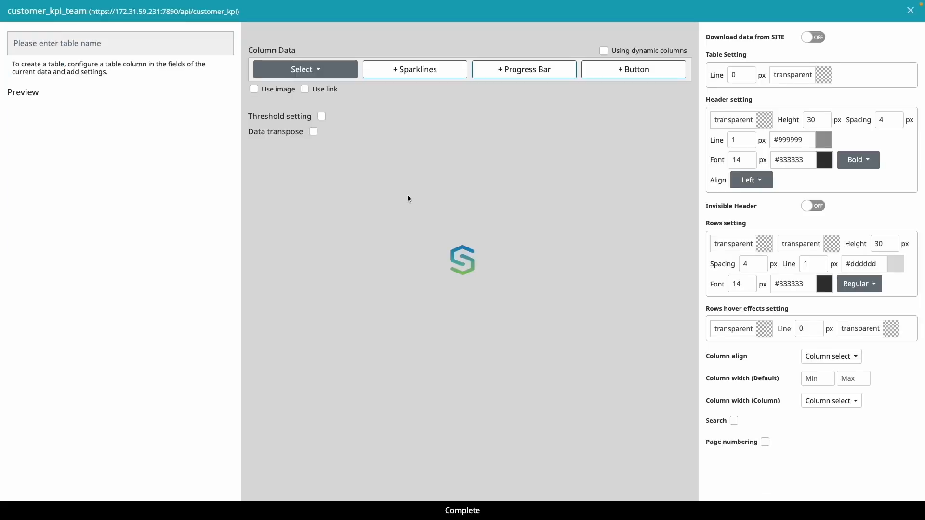
left_click(289, 70)
left_click(270, 107)
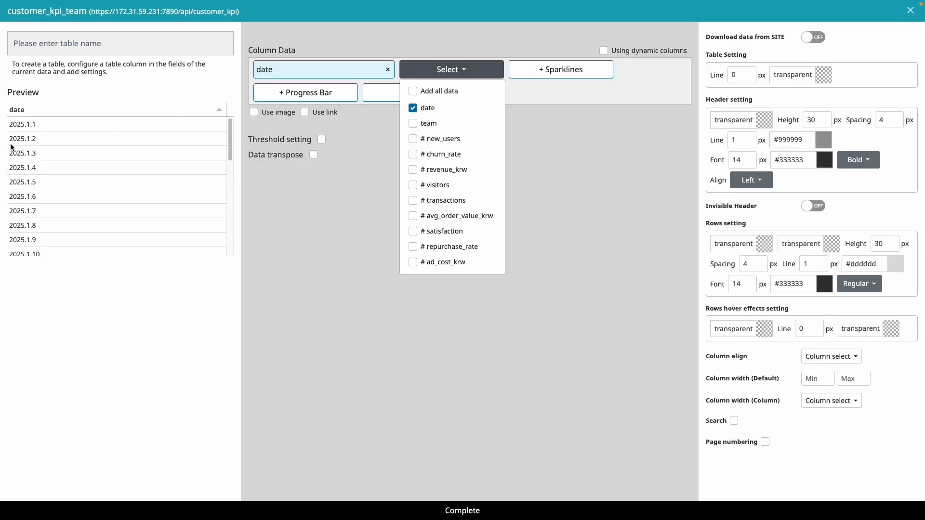
left_click(433, 139)
left_click(578, 155)
left_click(321, 208)
left_click(477, 224)
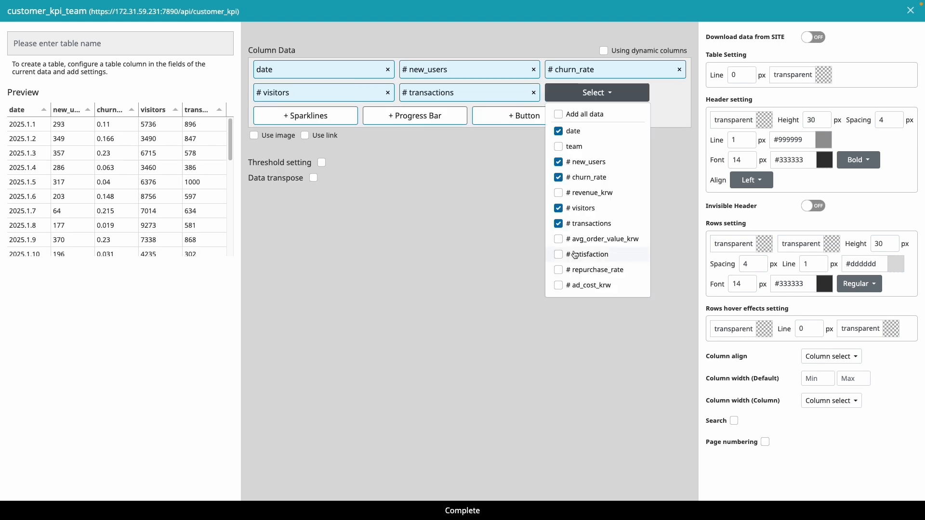
left_click(578, 254)
left_click(308, 291)
left_click(46, 38)
type("Service User Status(date)")
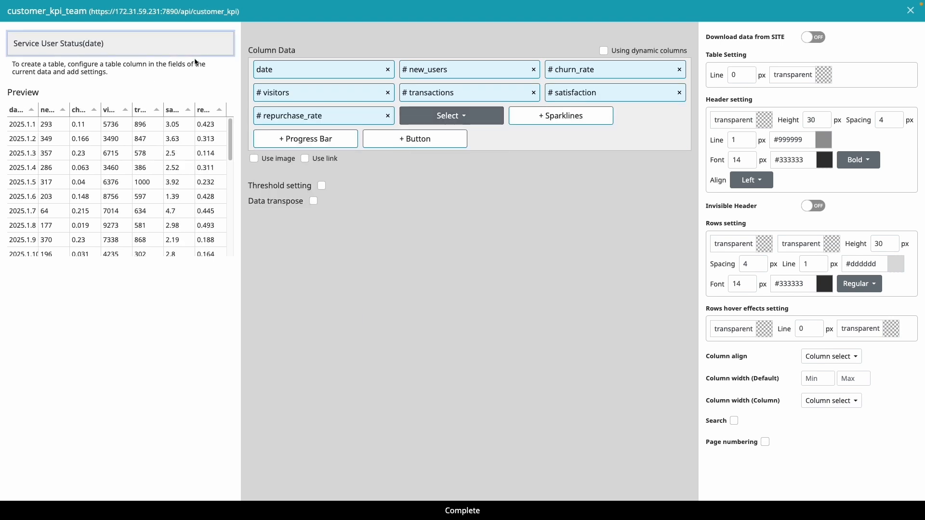
Style the table header with a #0099ff background, 40 px height and #ffffff font colour
left_click(769, 120)
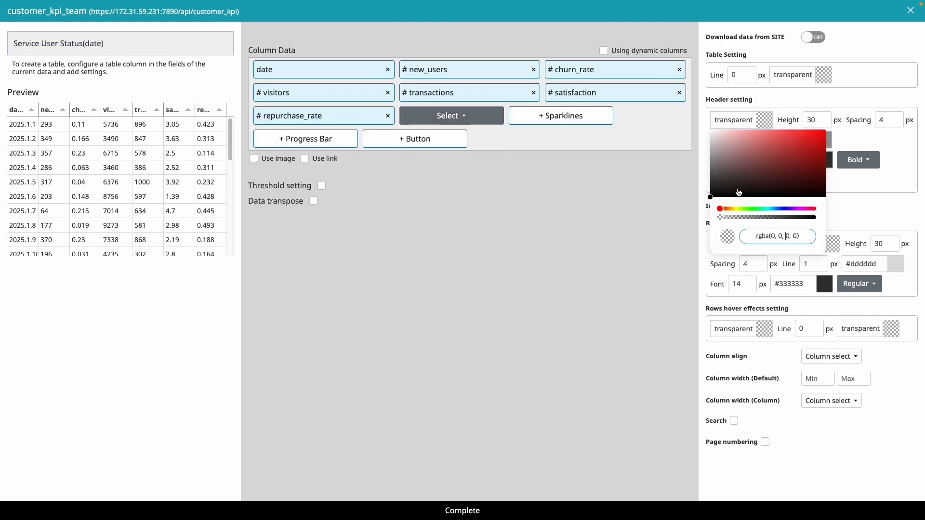
left_click(775, 212)
left_click(825, 131)
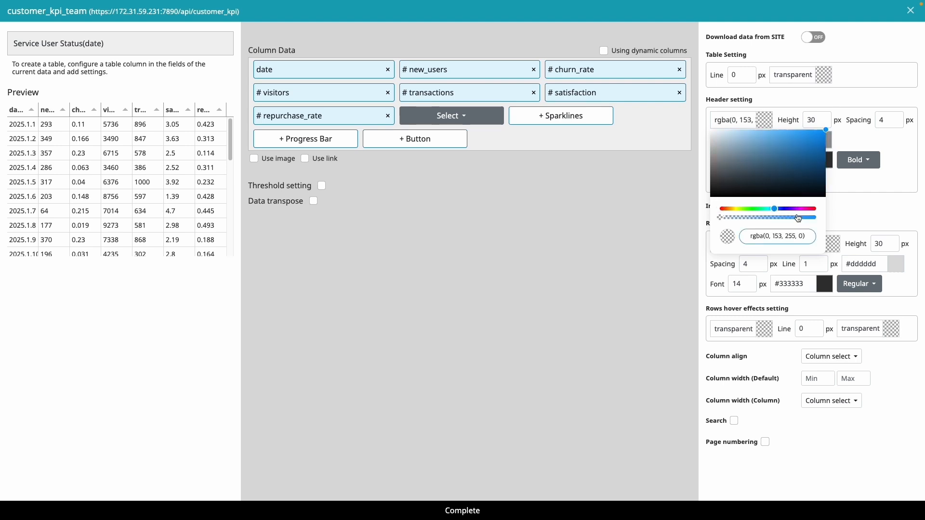
left_click(825, 124)
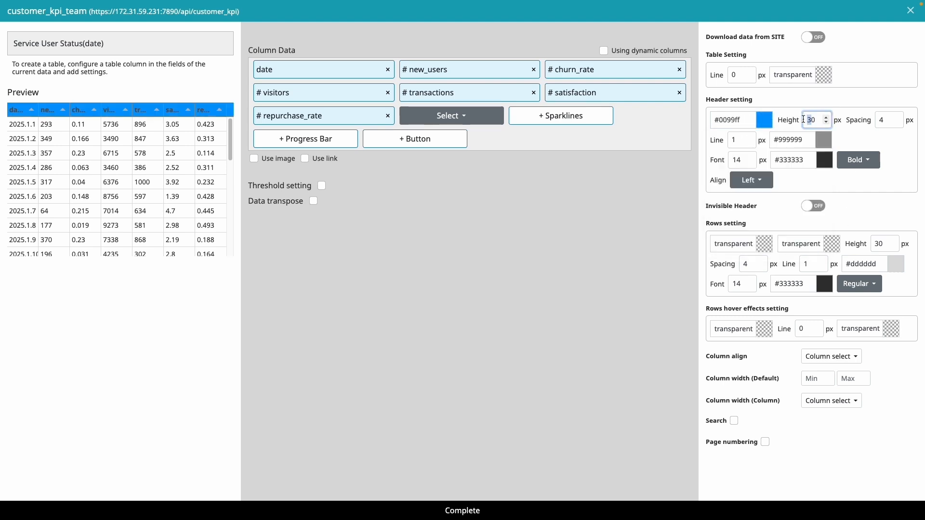
left_click(830, 169)
left_click(771, 170)
left_click(903, 189)
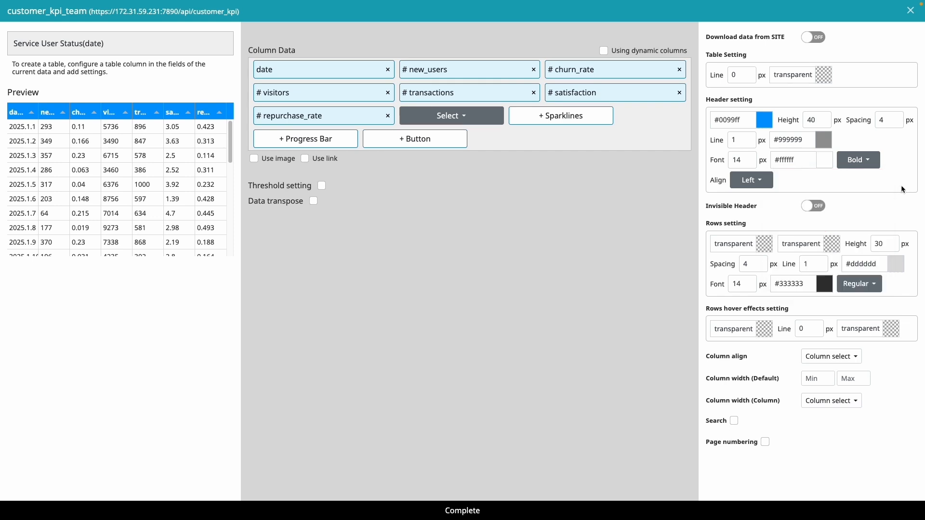
Change the table header's background colour to #006eff
left_click(764, 119)
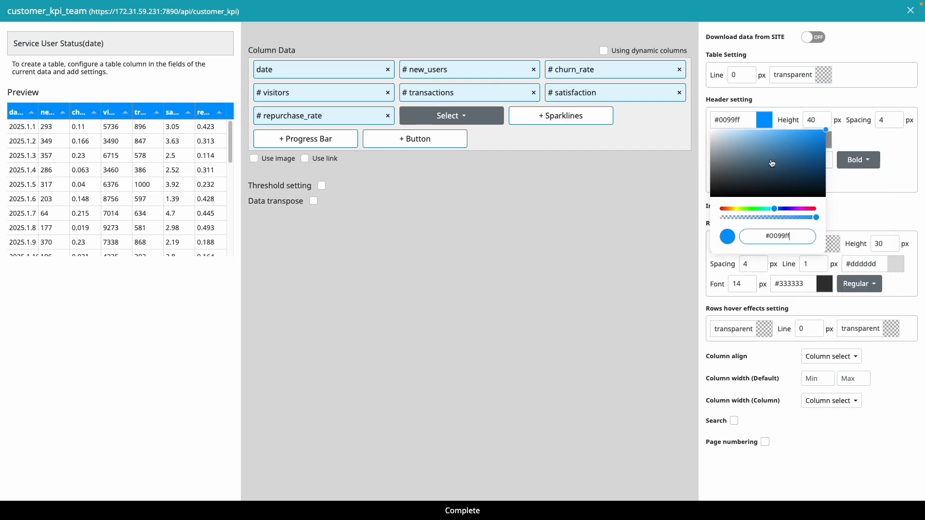
left_click(782, 211)
left_click(861, 203)
Set the table's row height to 40 px and complete the table
left_click(879, 244)
key("BackSpace")
type("4")
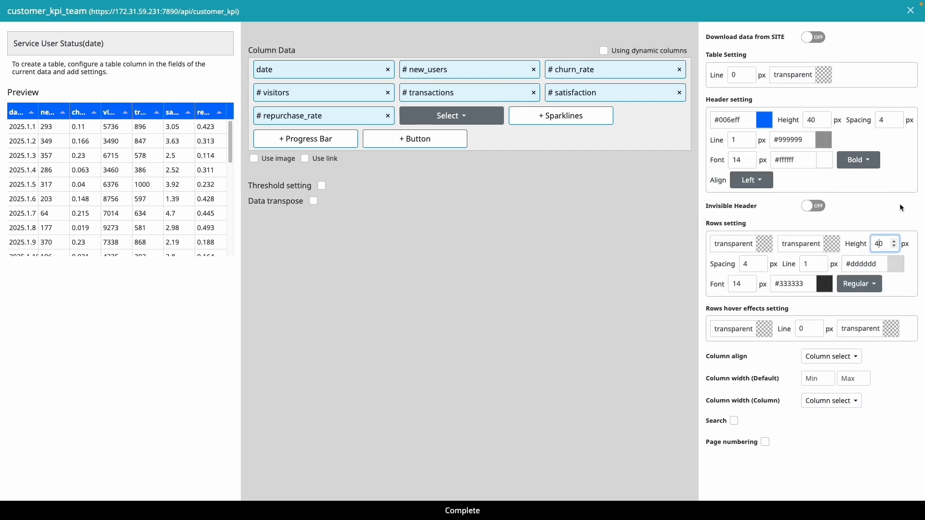
left_click(457, 510)
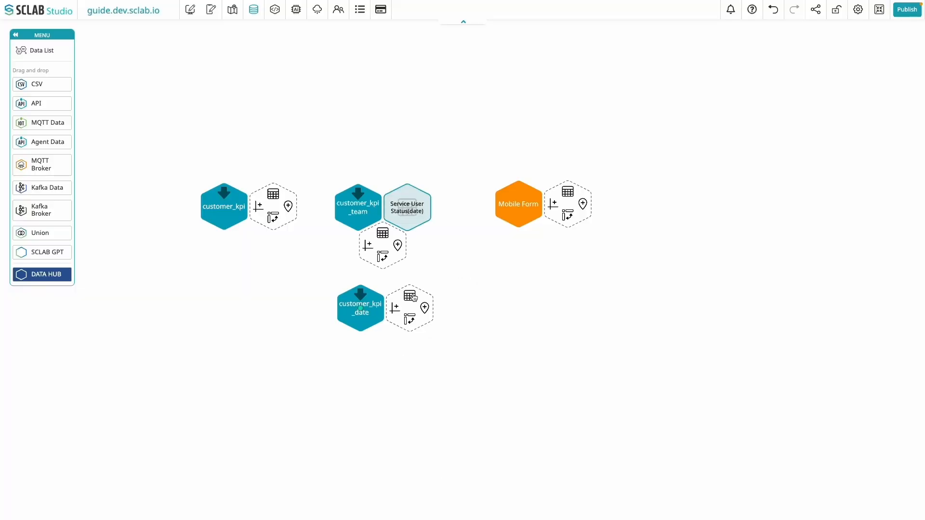
Create a customer_kpi_date table named Service User Status(Team) with columns team, new_users, churn_rate, visitors, transactions, satisfaction and repurchase_rate
left_click(414, 297)
left_click(302, 68)
left_click(289, 123)
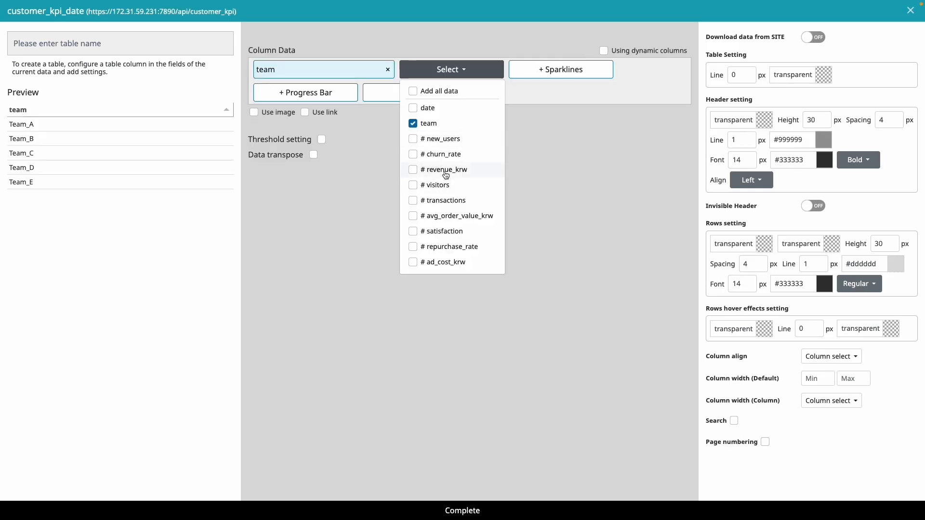
left_click(441, 139)
left_click(623, 154)
left_click(331, 210)
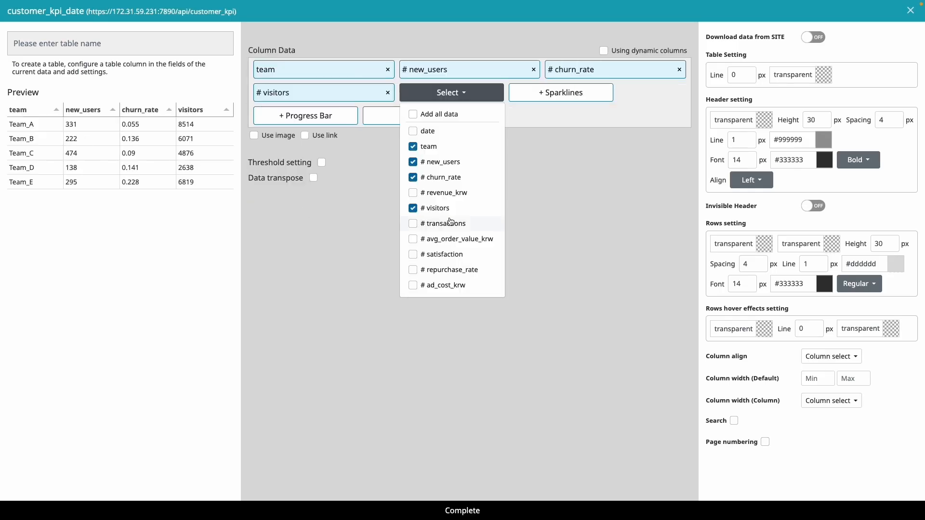
left_click(451, 223)
left_click(574, 254)
left_click(329, 293)
left_click(109, 43)
type("Service User Status(Team)")
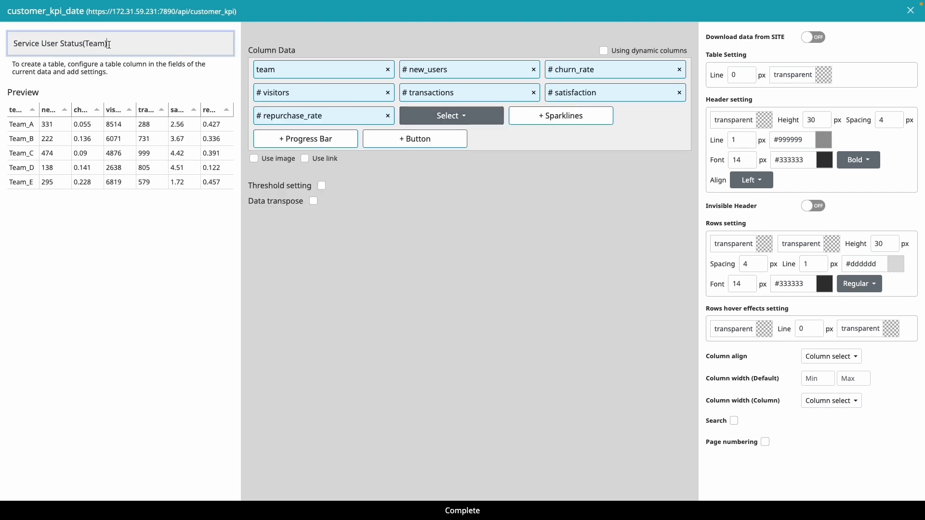
Style the Service User Status(Team) table header with a #0080ff background and #ffffff font colour
left_click(744, 121)
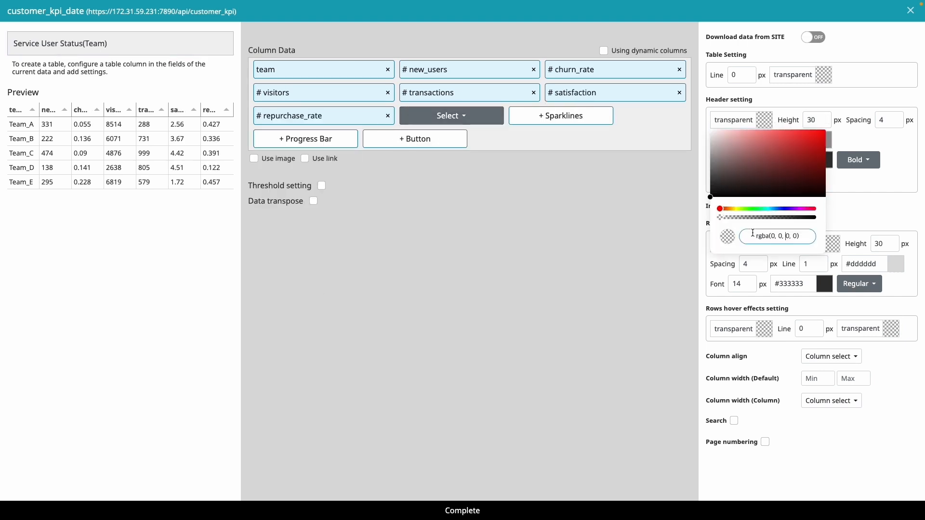
left_click(775, 212)
left_click(825, 131)
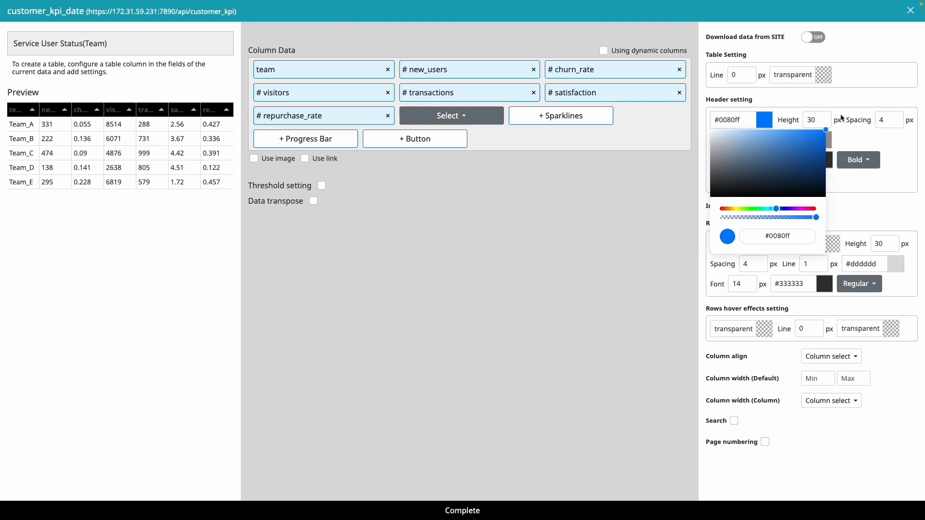
left_click(850, 145)
left_click(825, 159)
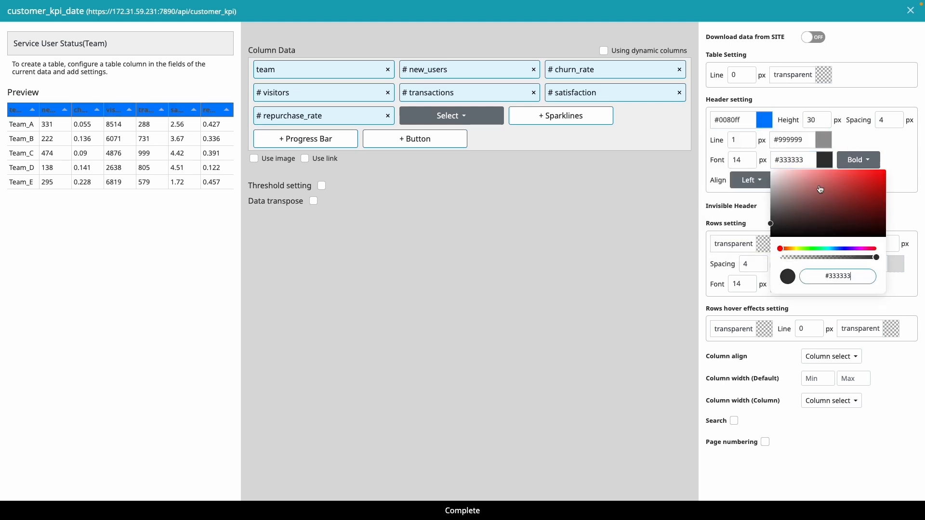
left_click(772, 169)
left_click(844, 147)
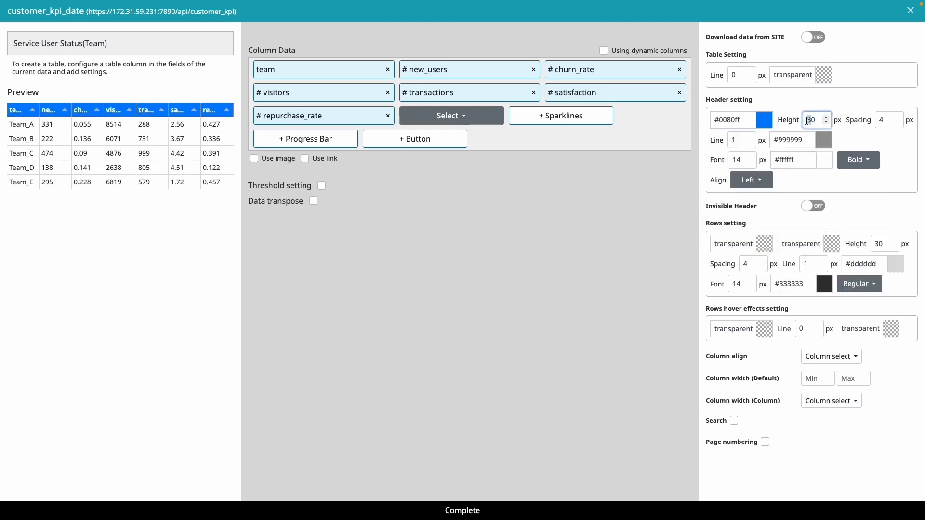
Set the header and row heights to 40 px and complete the team table
double_click(878, 244)
type("40")
left_click(351, 346)
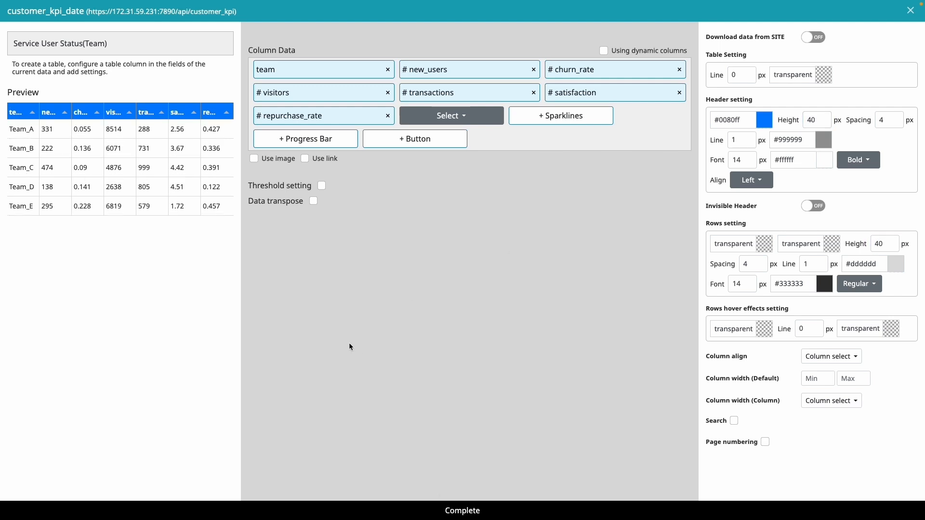
left_click(452, 516)
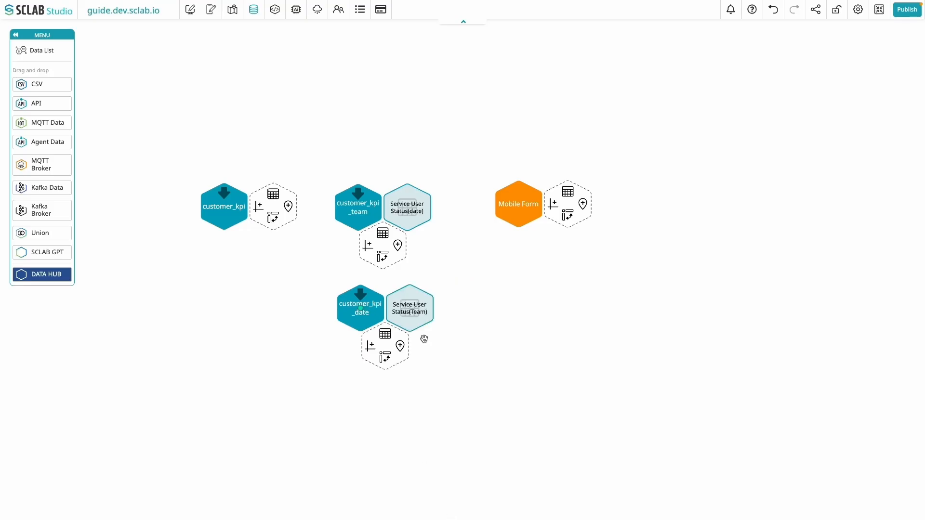
Create a Bar (White) chart on customer_kpi_team with columns revenue_krw, avg_order_value_krw and ad_cost_krw, and date as row data
left_click(363, 250)
left_click(191, 423)
left_click(306, 84)
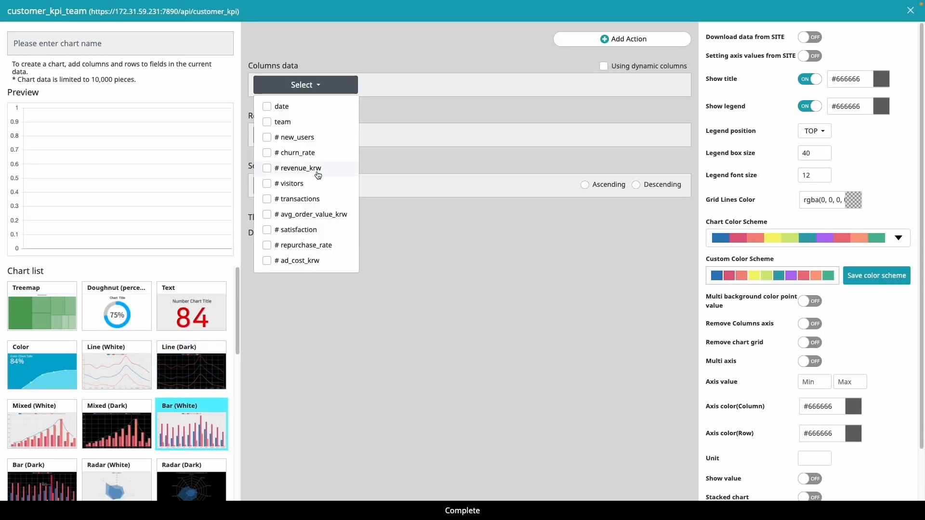
left_click(318, 168)
left_click(463, 215)
left_click(601, 262)
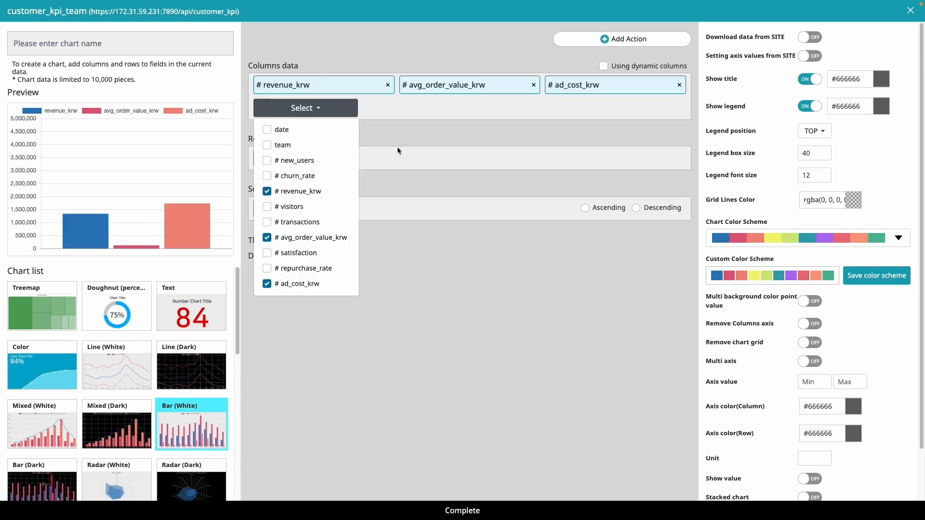
left_click(402, 131)
left_click(305, 158)
left_click(282, 180)
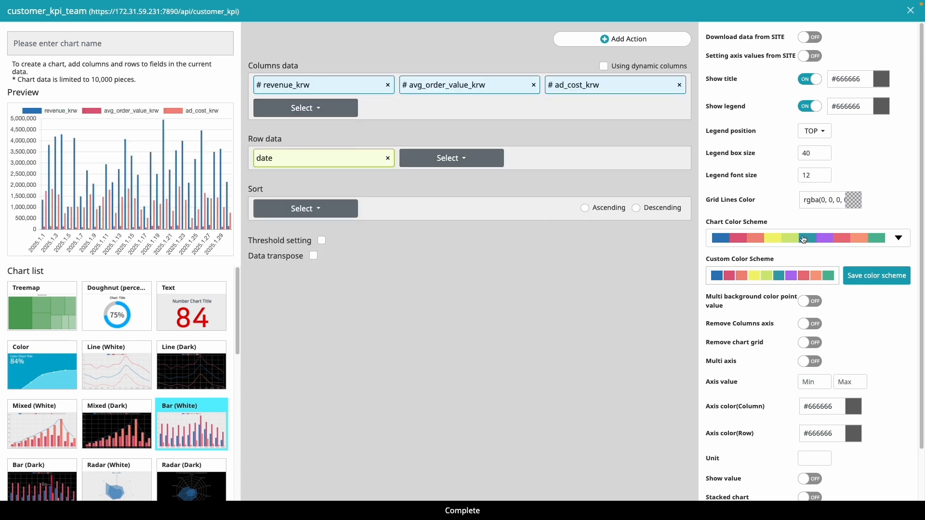
Apply the blue, crimson and light-blue colour scheme, name the chart Revenue vs Ad Cost (date) and complete it
left_click(804, 239)
left_click(753, 301)
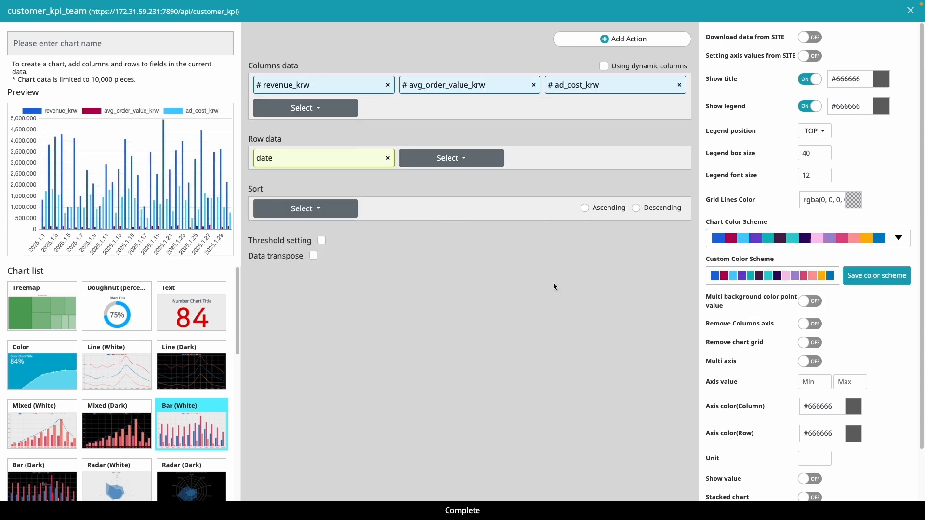
left_click(56, 47)
type("Revenue vs Ad Cost (date)")
left_click(452, 512)
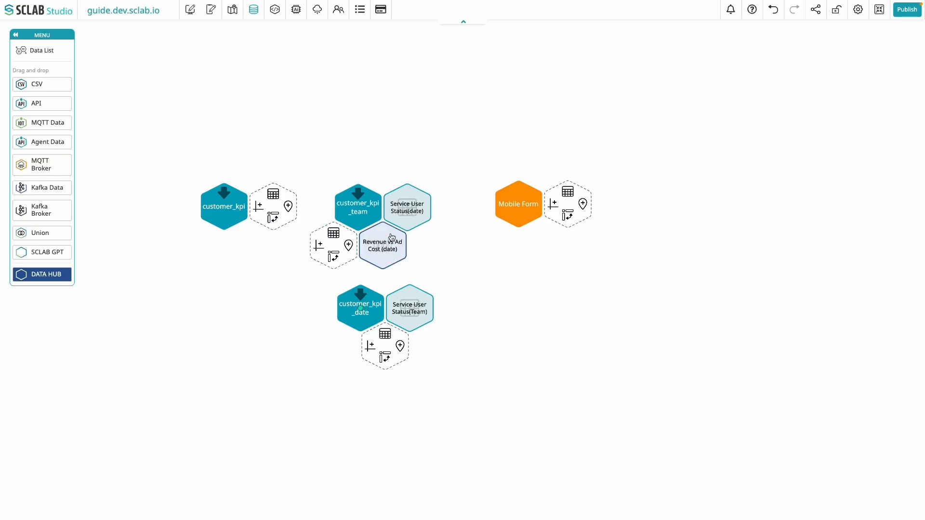
Create a Bar (White) chart on customer_kpi_date with columns revenue_krw, avg_order_value_krw and ad_cost_krw, and team as row data
left_click(372, 348)
left_click(333, 85)
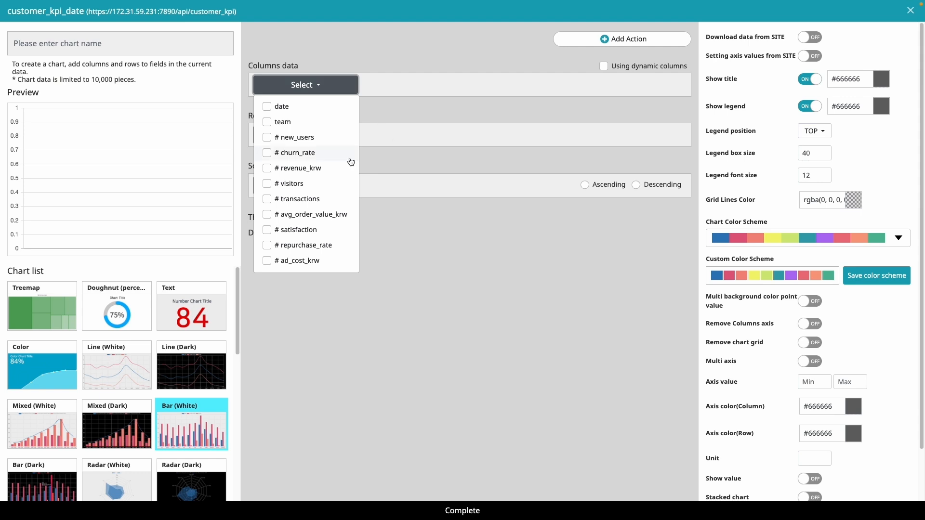
left_click(318, 168)
left_click(471, 213)
left_click(599, 266)
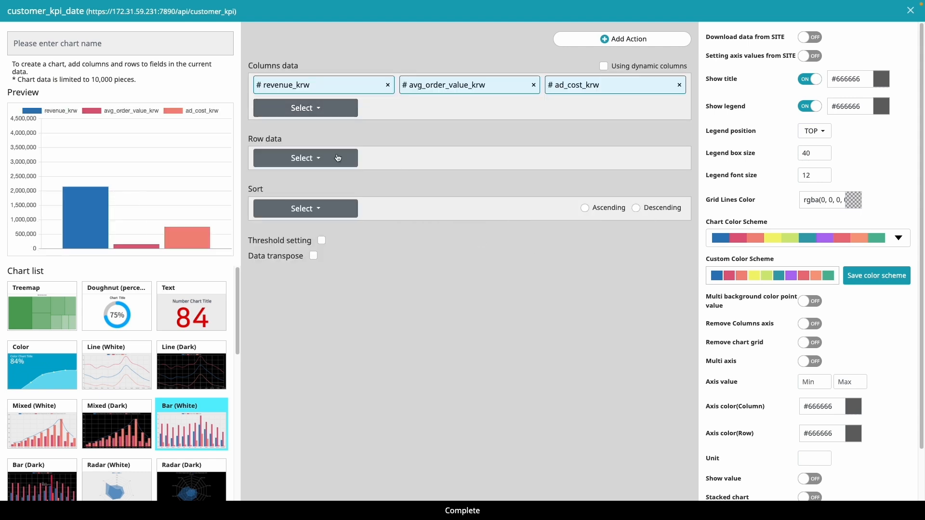
left_click(305, 158)
left_click(286, 196)
Apply the blue, crimson and light-blue colour scheme, name the chart Revenue vs Ad Cost (Team) and complete it
left_click(778, 239)
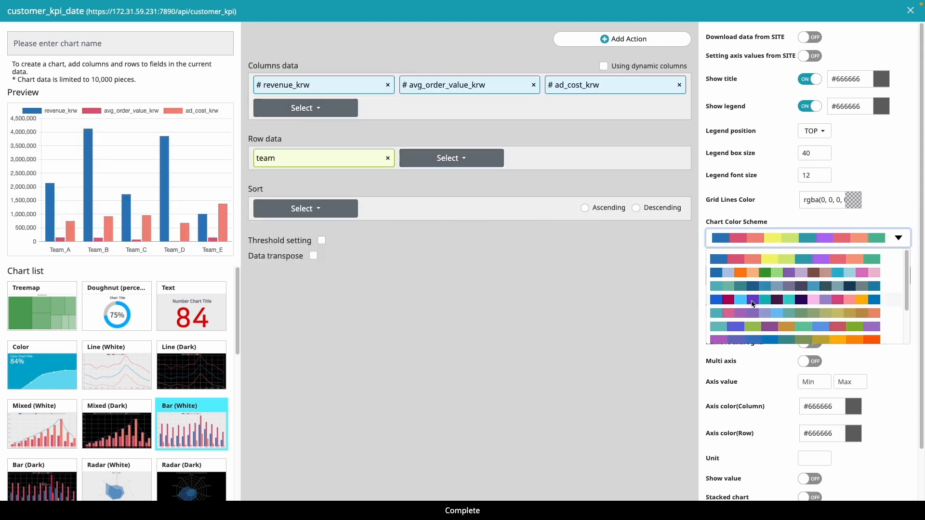
left_click(754, 305)
left_click(88, 48)
type("Revenue vs Ad Cost (Team)")
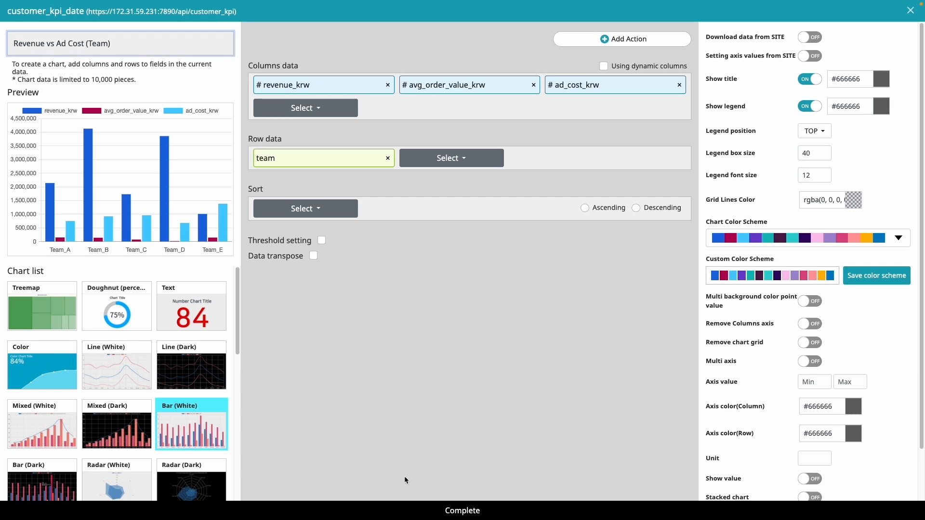
left_click(407, 510)
Set the customer_kpi API parameters to date 2025-01-30 and team Team_A, send the request and update the API
left_click(309, 247)
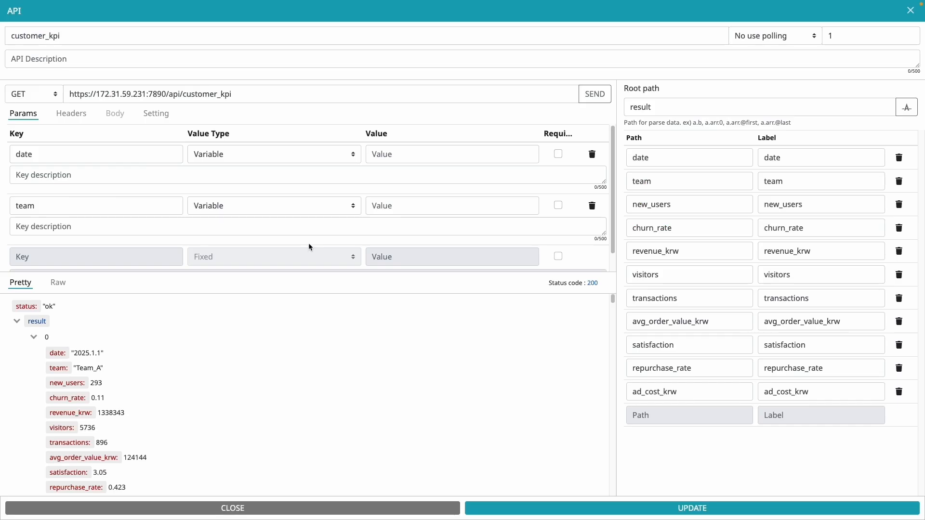
left_click(406, 154)
type("2025-01-30")
left_click(434, 206)
type("Team_A")
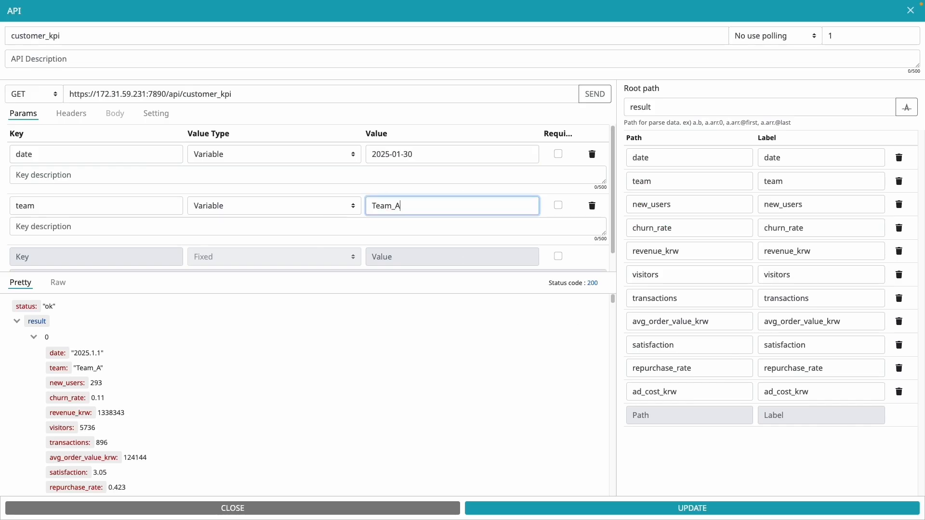
left_click(595, 94)
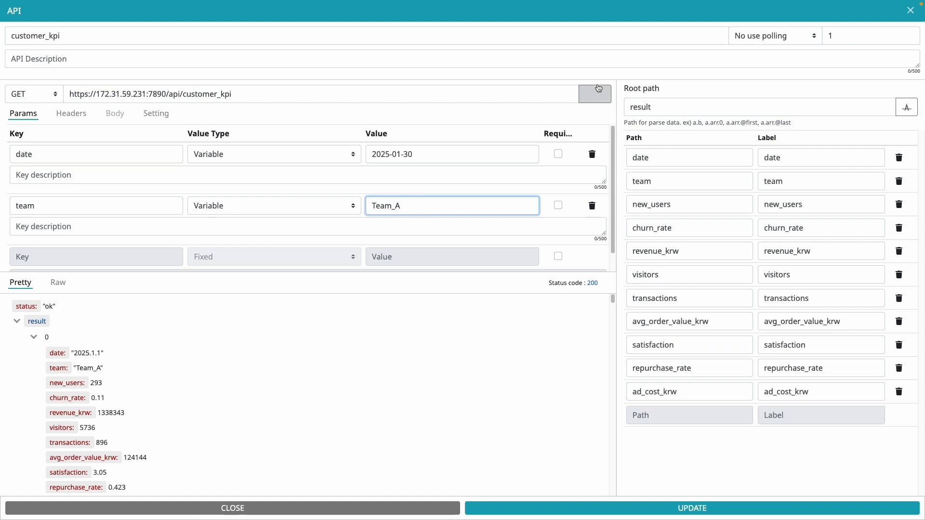
left_click(608, 509)
Create a Text chart on customer_kpi showing the new_users value with the title New Users
left_click(362, 215)
left_click(192, 273)
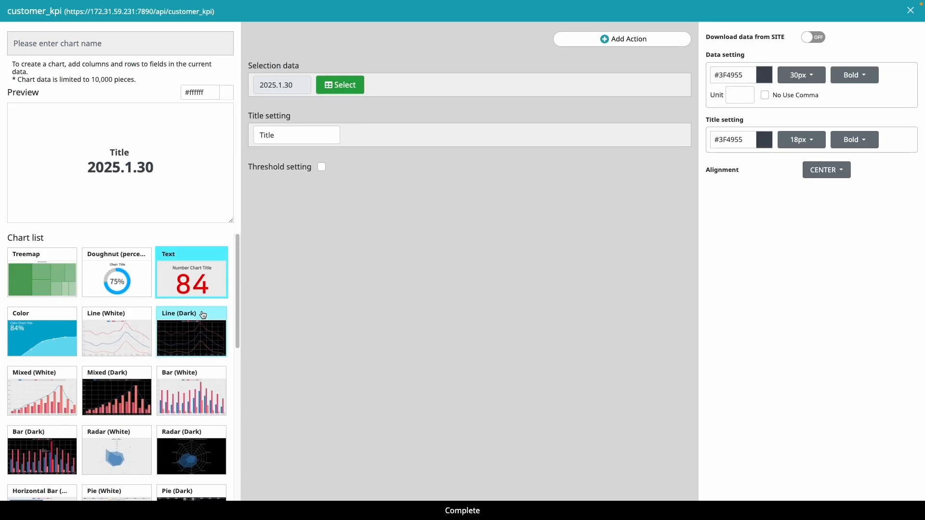
left_click(339, 85)
left_click(320, 249)
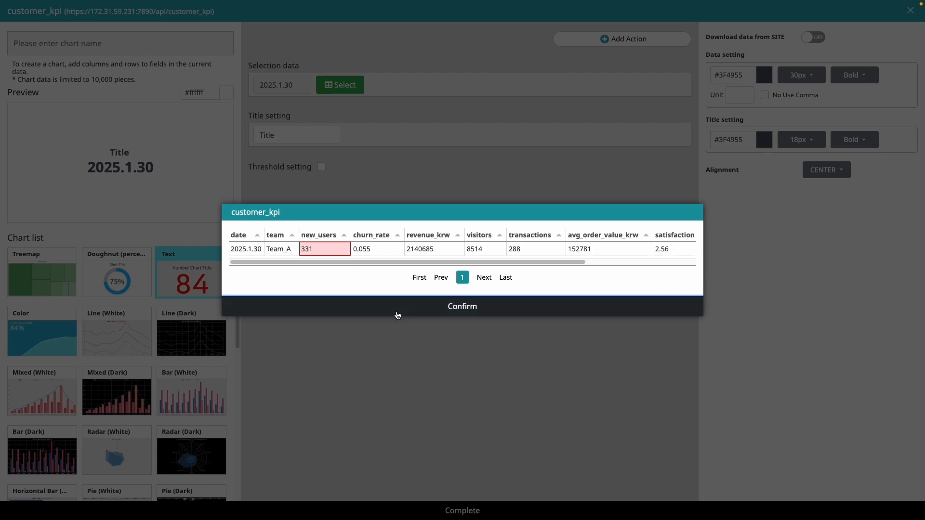
left_click(398, 310)
type("New Users")
Set the New Users value's font to 50px in #0077ff
left_click(805, 67)
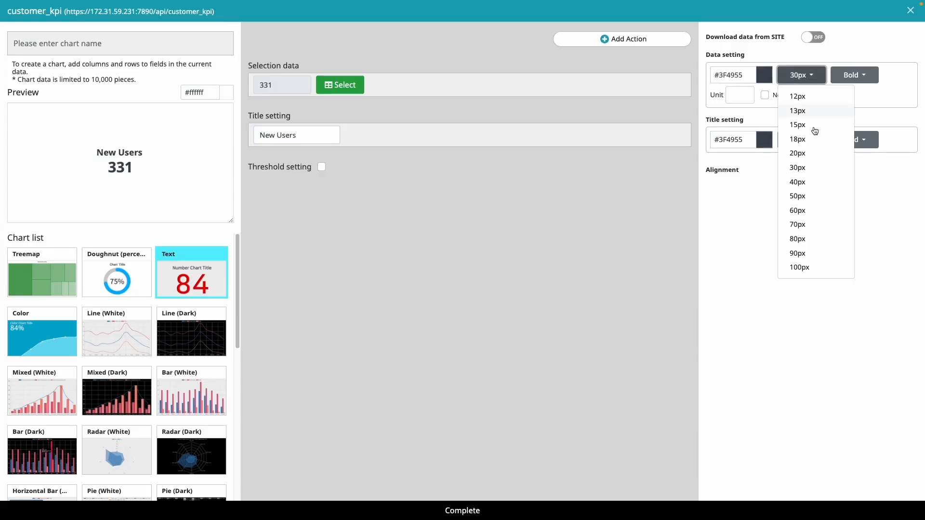
left_click(805, 196)
left_click(765, 75)
left_click(825, 85)
left_click(592, 196)
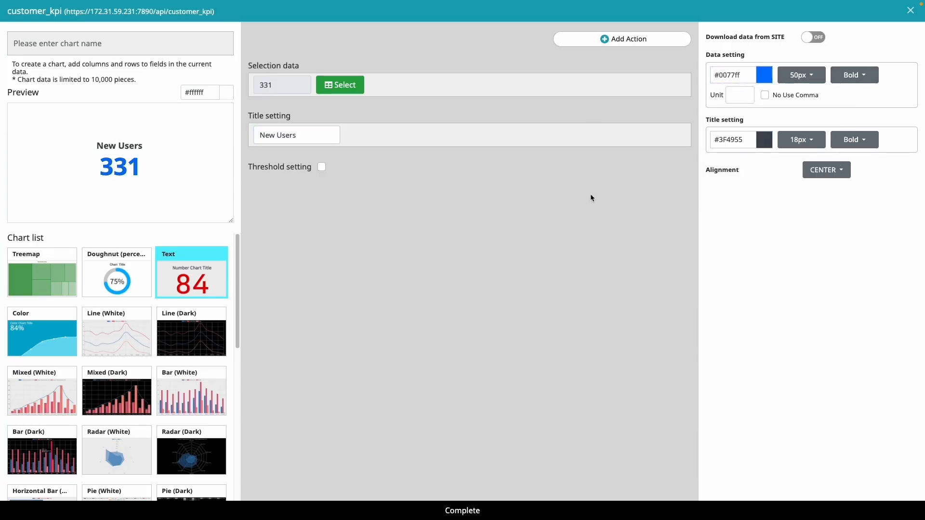
Copy the title New Users as the chart's name and complete the chart
left_click(306, 135)
key("ctrl+a")
key("ctrl+c")
left_click(50, 44)
key("ctrl+v")
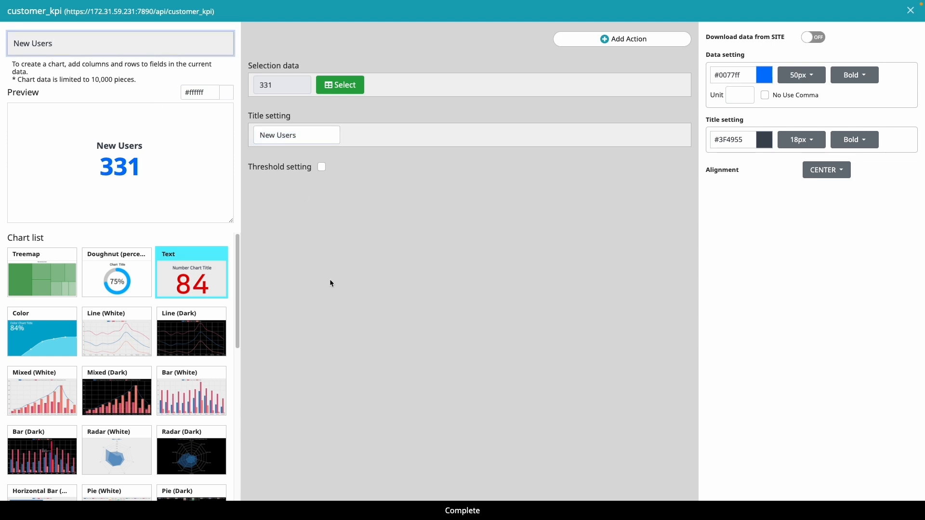
left_click(466, 512)
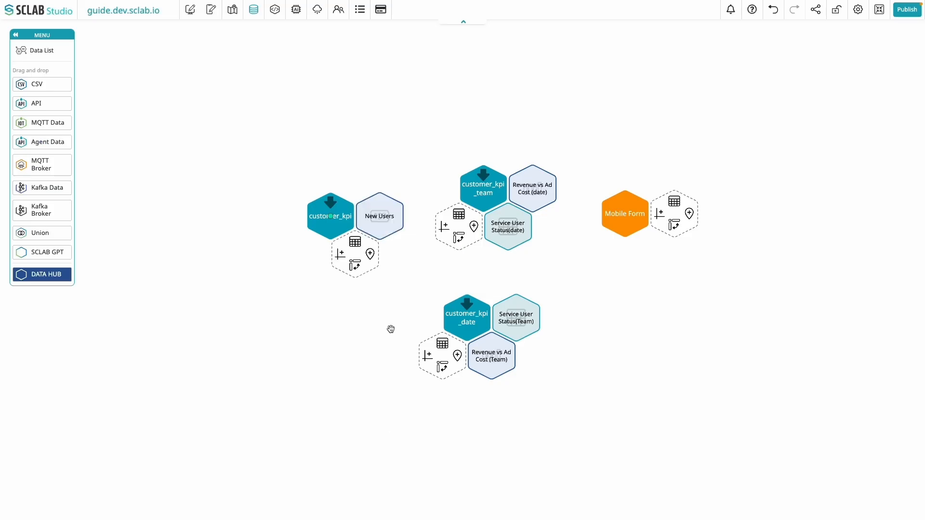
Create a Text chart on customer_kpi showing the visitors value, with Total Visitors as both title and chart name
left_click(342, 257)
left_click(190, 299)
left_click(338, 87)
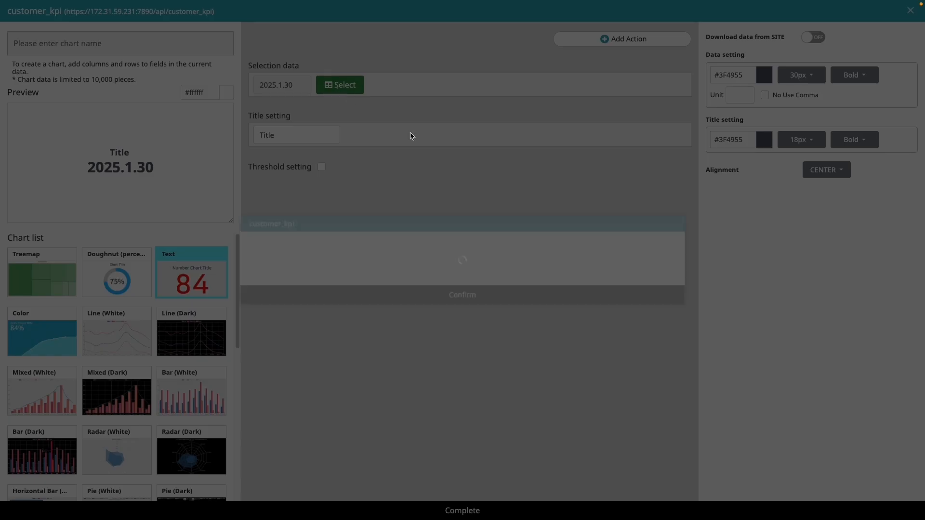
left_click(486, 249)
left_click(472, 307)
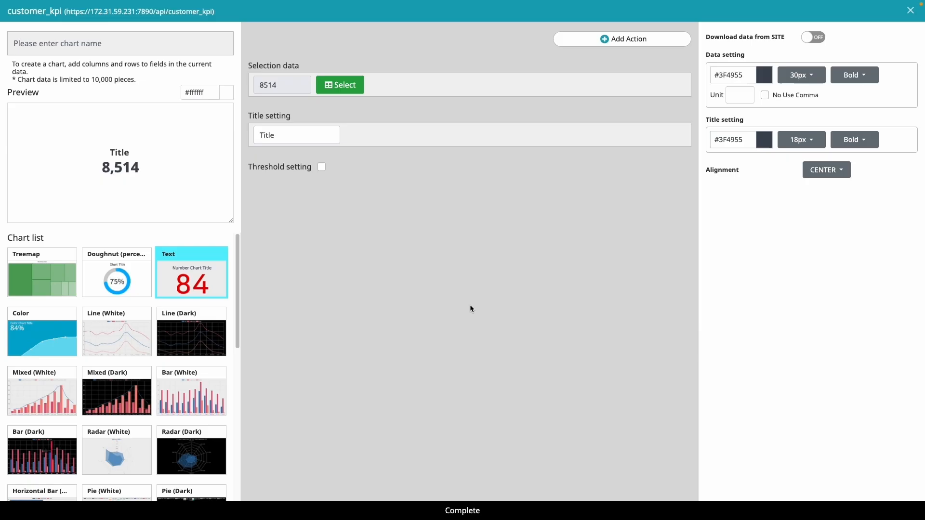
double_click(285, 134)
type("Total Visitors")
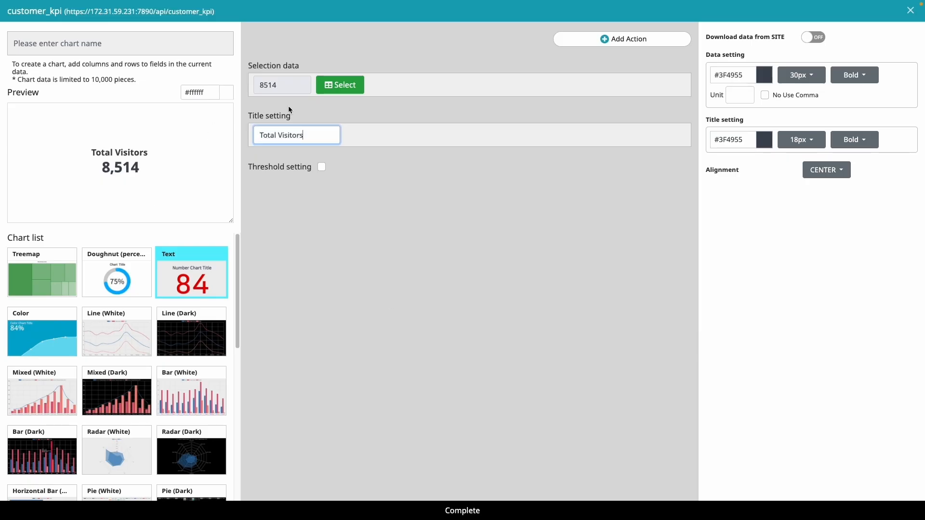
left_click(106, 45)
key("ctrl+v")
Set the Total Visitors value's font to 50px in #0077ff and complete the chart
left_click(803, 76)
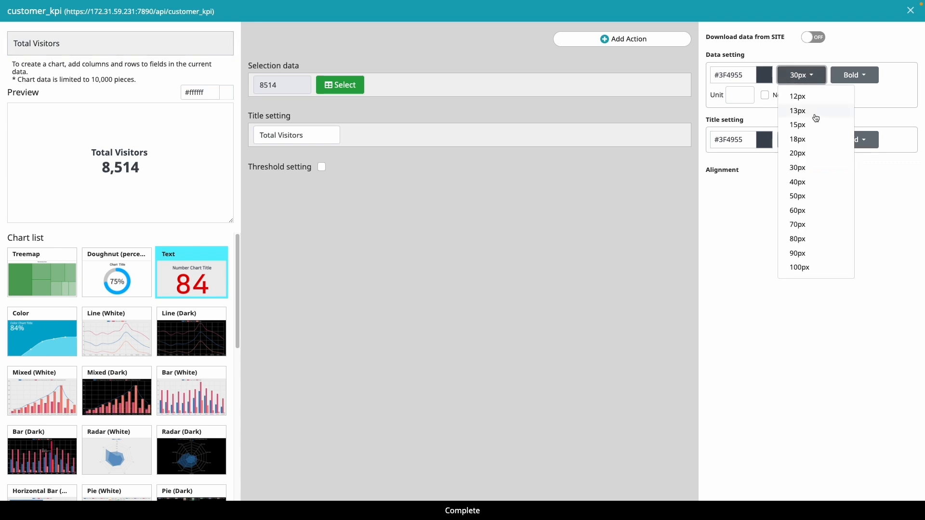
left_click(798, 196)
left_click(765, 78)
left_click(825, 82)
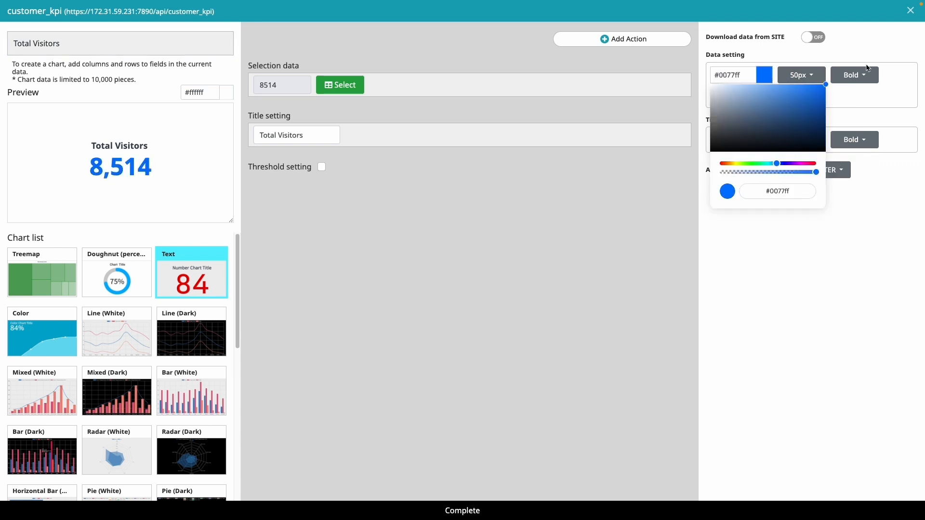
left_click(296, 218)
left_click(495, 504)
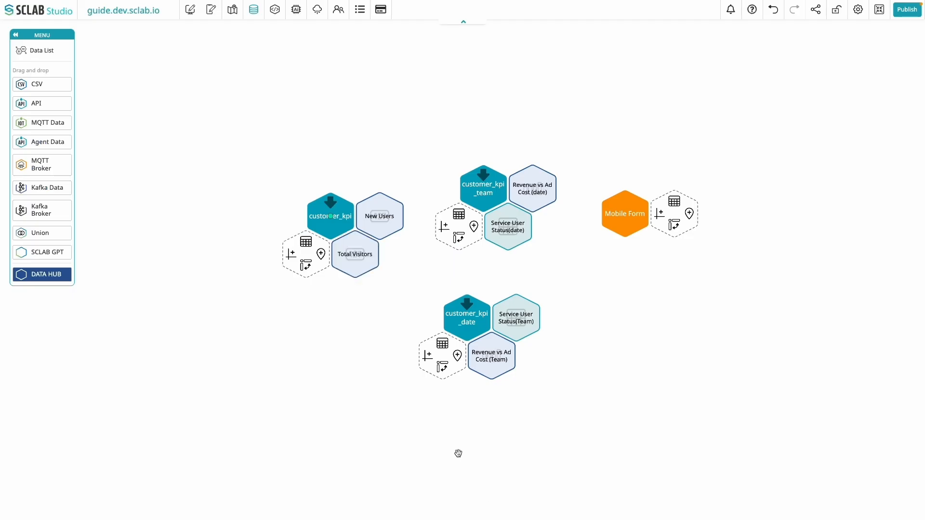
Create a Text chart on customer_kpi showing the transactions value, with Transactions as both title and chart name
left_click(295, 262)
left_click(192, 272)
left_click(339, 85)
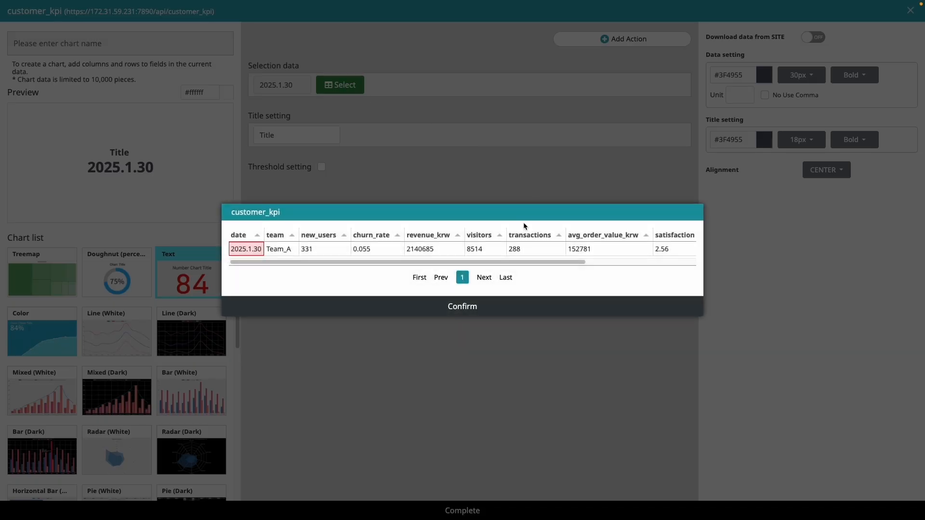
left_click(514, 249)
left_click(456, 306)
double_click(282, 135)
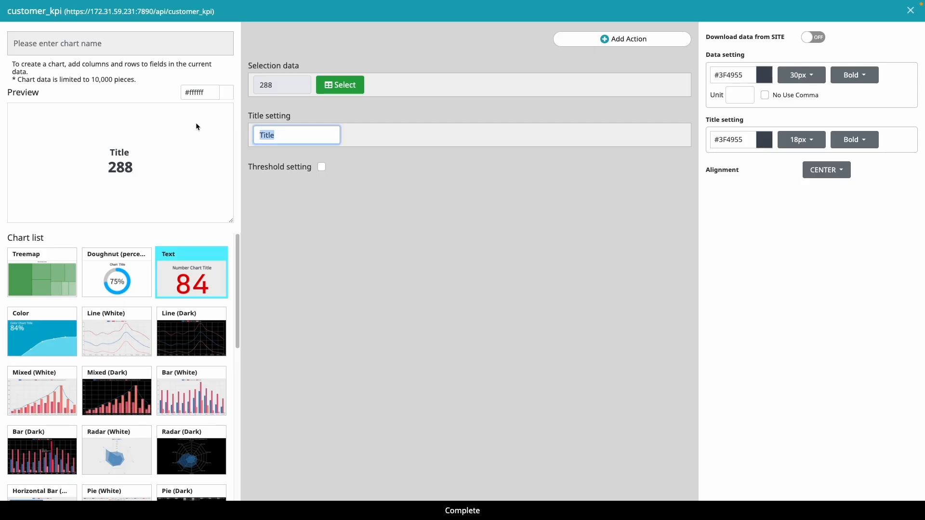
type("Transactions")
left_click(118, 48)
type("Transactions")
Set the Transactions value's font to #0077ff at 50px and complete the chart
left_click(764, 75)
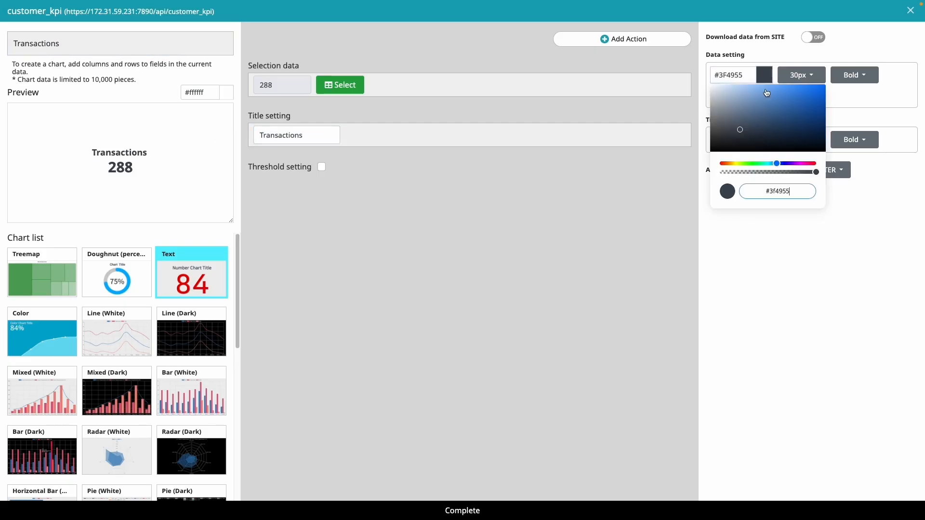
left_click(822, 67)
left_click(852, 77)
left_click(801, 75)
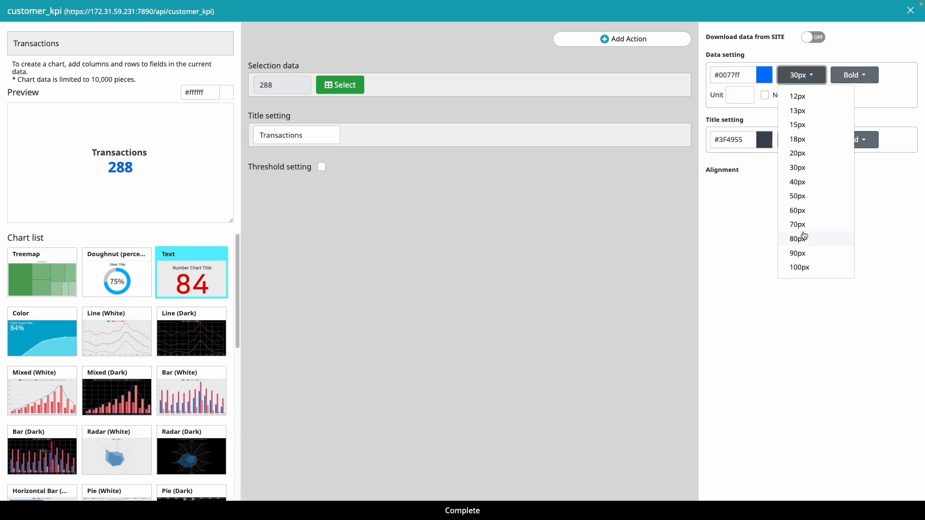
left_click(801, 197)
left_click(464, 510)
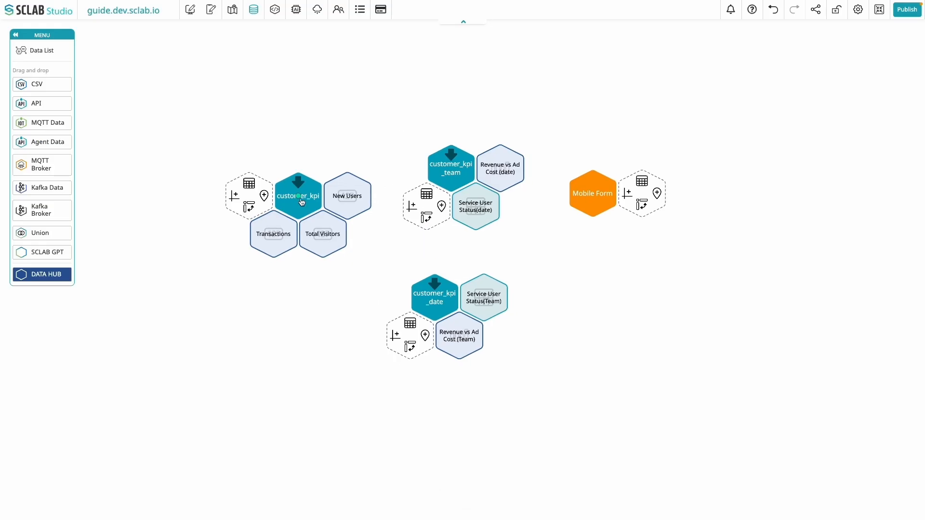
Open the page editor and set the page background colour to #edf1f4
left_click(191, 9)
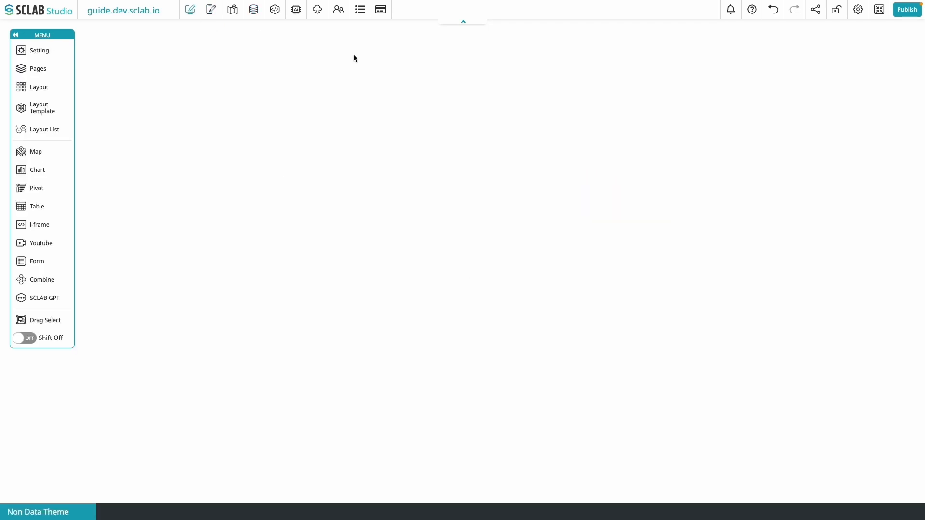
left_click(463, 20)
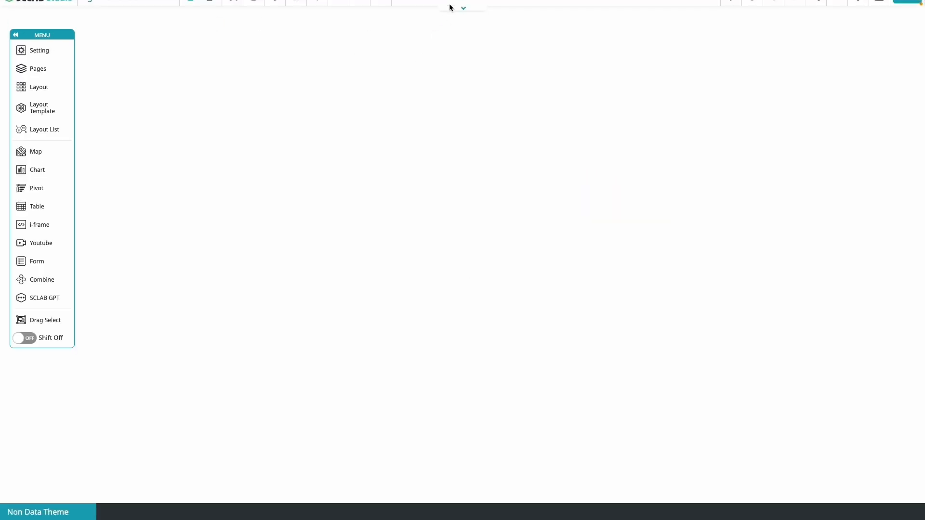
left_click(39, 50)
left_click(209, 102)
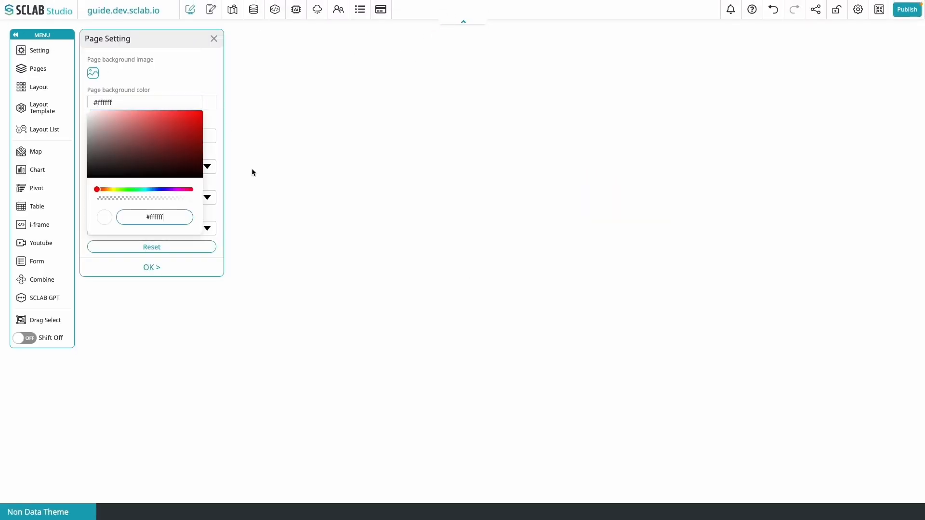
left_click(153, 189)
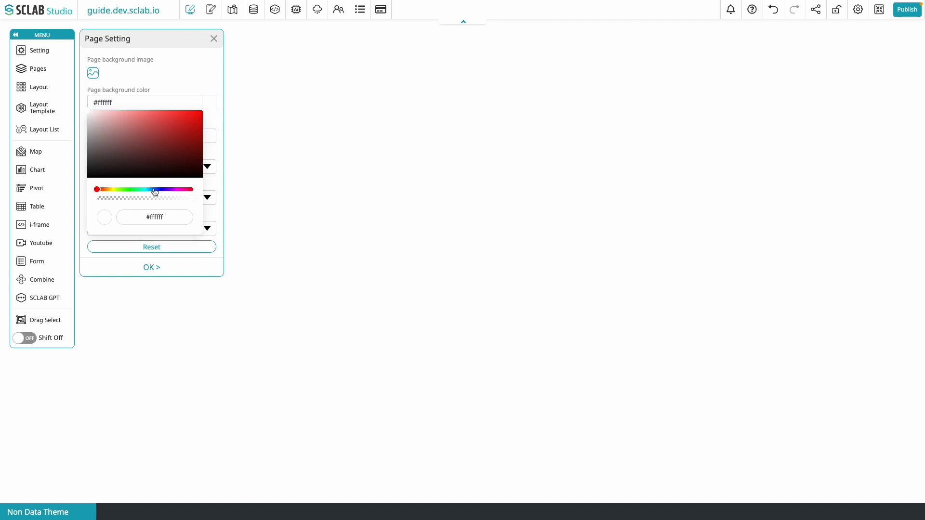
left_click(93, 117)
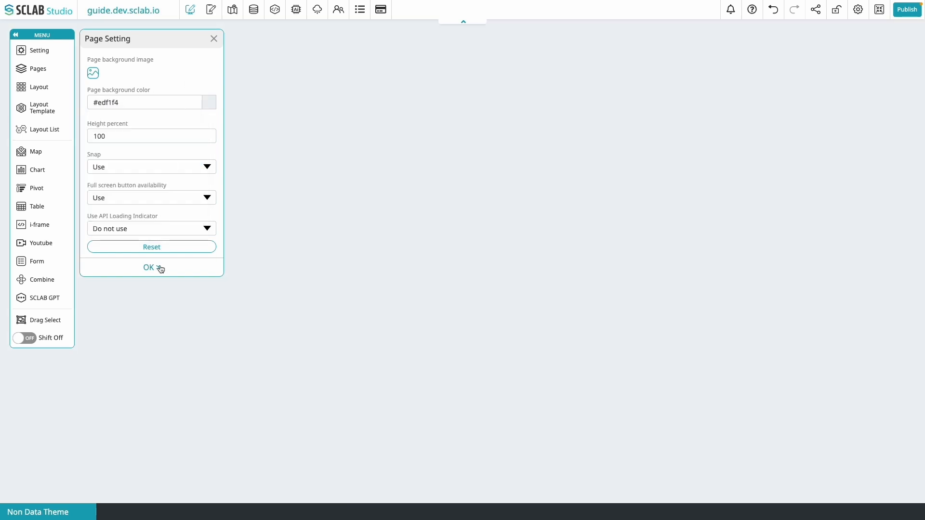
left_click(161, 268)
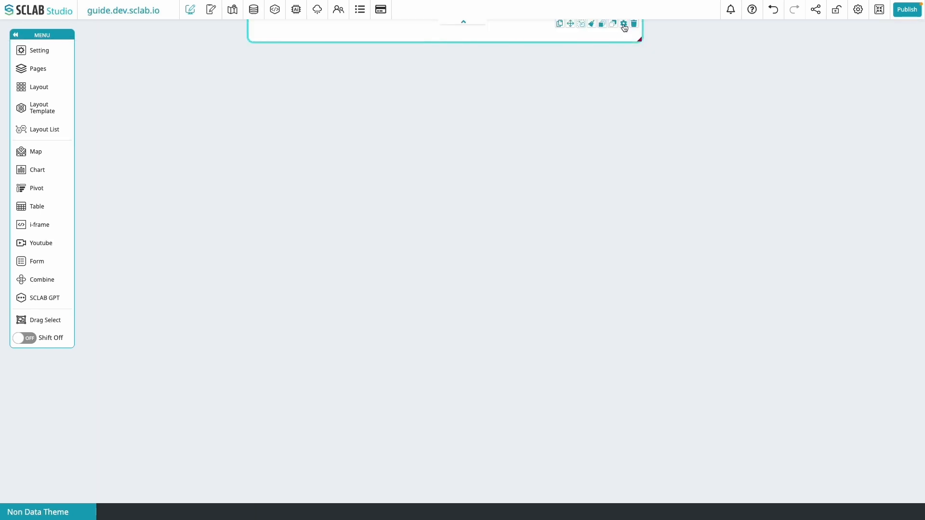
Give the header layout at the top of the page the text Customer KPI Dashboard at text size 34
left_click(624, 24)
left_click(129, 317)
type("Customer KPI Dashboard")
scroll(164, 293, "down", 1)
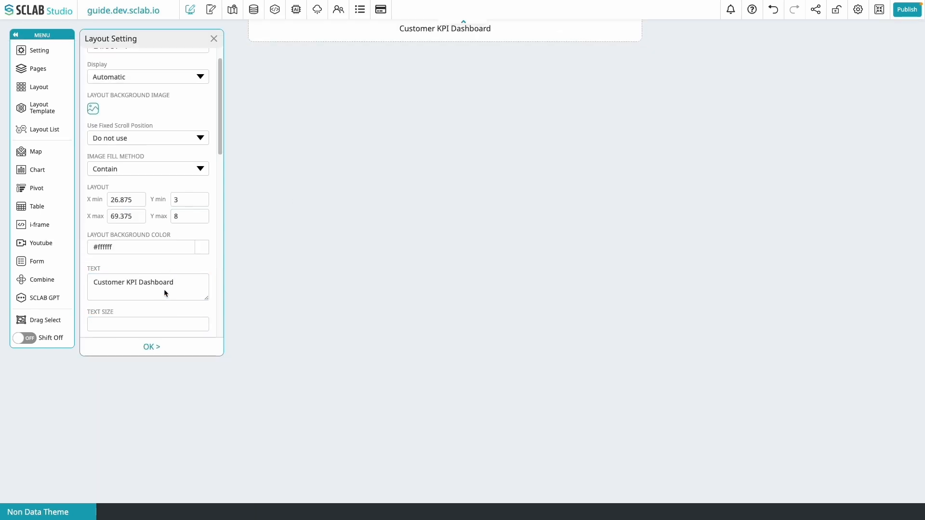
scroll(164, 293, "down", 2)
left_click(120, 238)
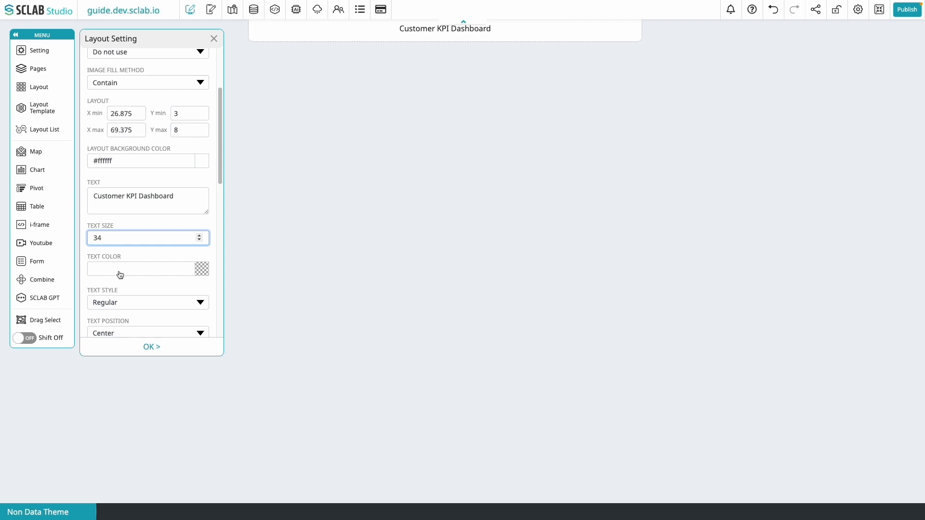
type("34")
Make the dashboard title bold, set its layout background to rgba(255, 255, 255, 0), and apply the layout settings
left_click(203, 268)
left_click(179, 256)
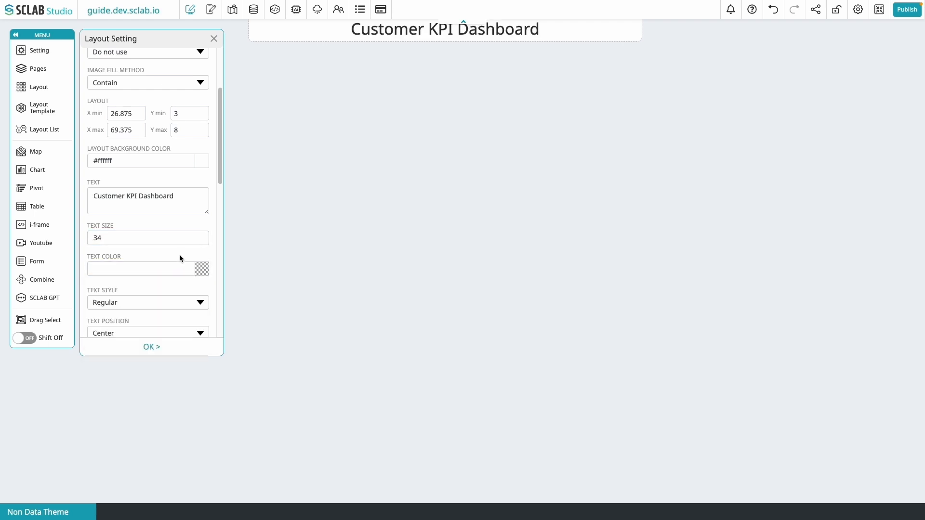
left_click(148, 303)
left_click(118, 315)
scroll(193, 197, "up", 1)
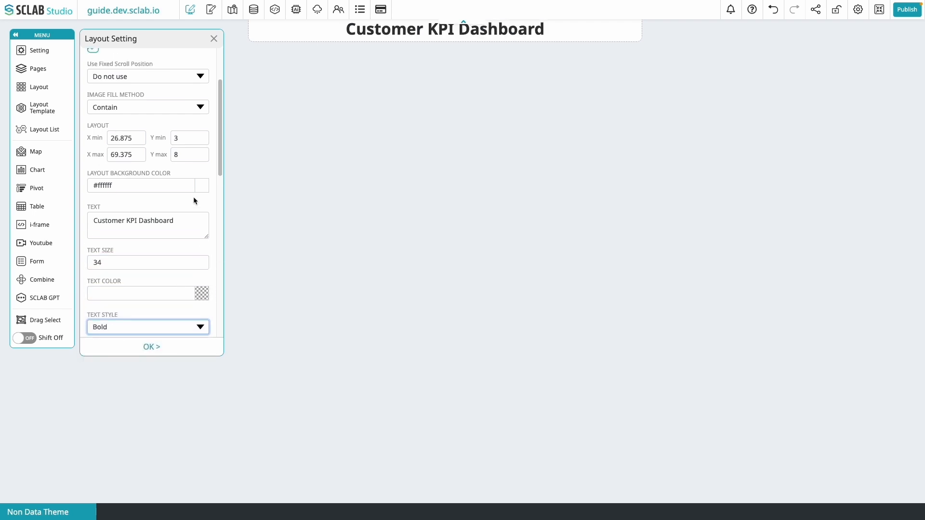
left_click(201, 185)
left_click_drag(164, 285, 30, 281)
left_click(218, 176)
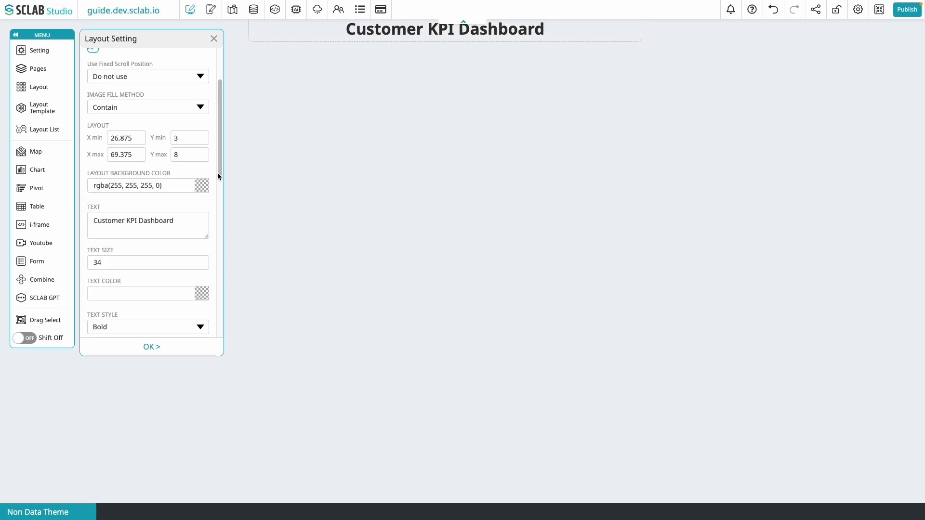
scroll(169, 302, "down", 5)
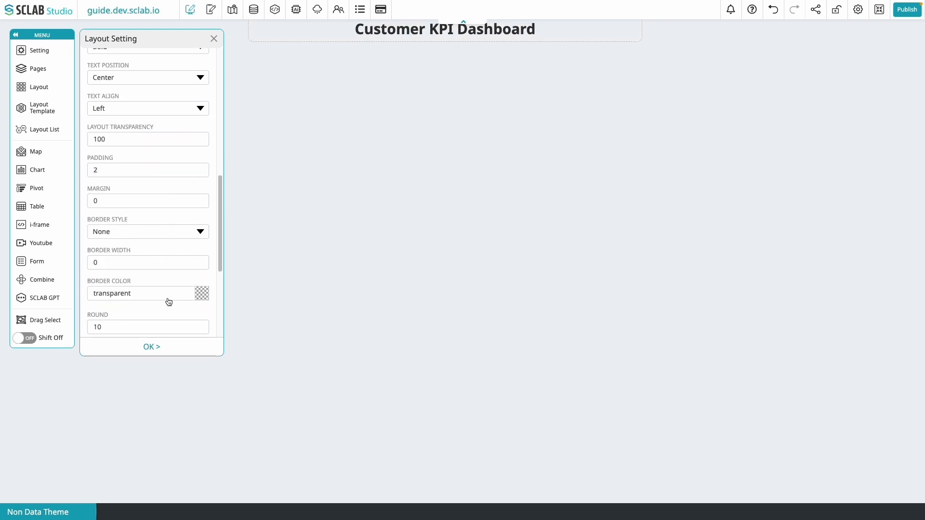
left_click(148, 353)
Draw a card layout below the title, duplicate it twice, and space the three equal cards evenly in one row
left_click(27, 88)
left_click_drag(29, 58, 301, 156)
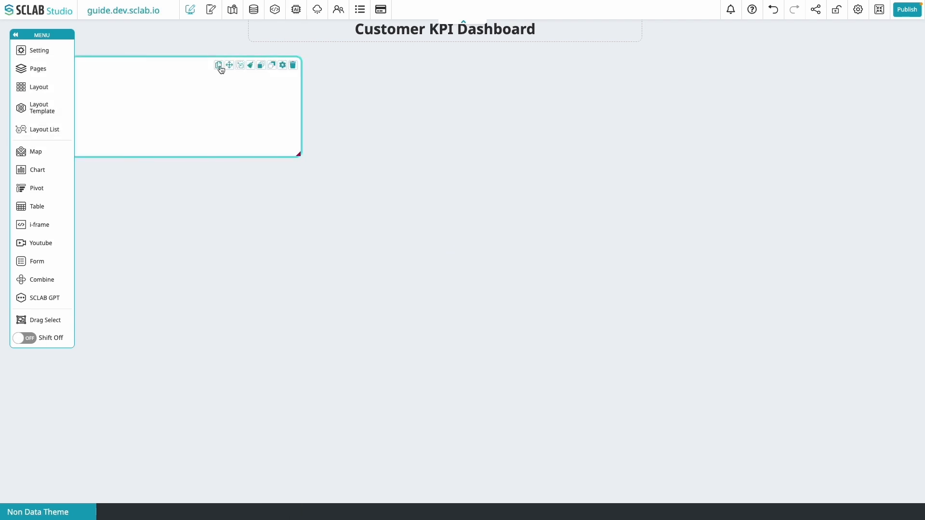
left_click_drag(248, 76, 812, 67)
left_click(507, 68)
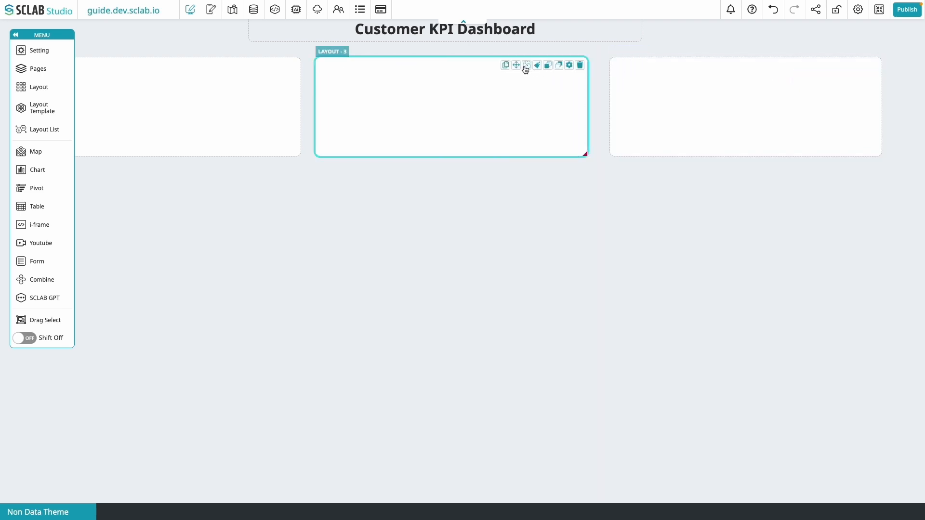
left_click_drag(524, 69, 596, 156)
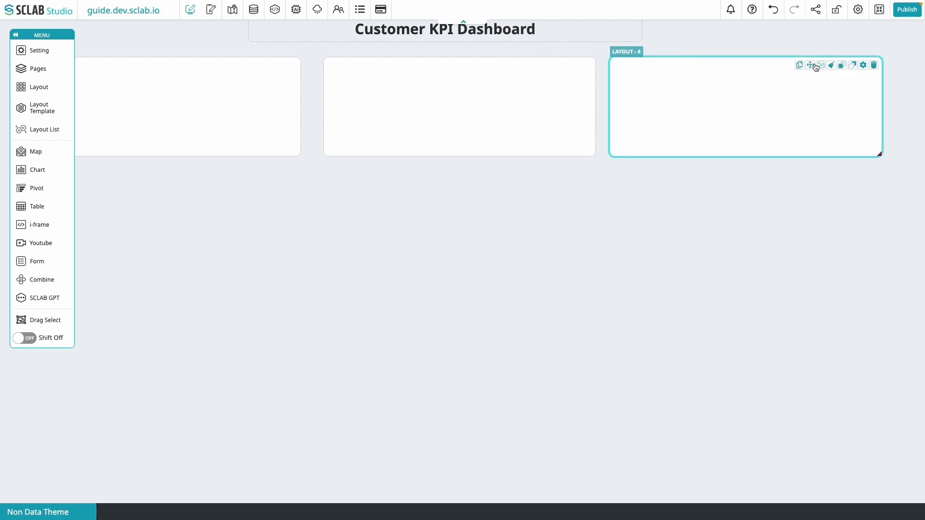
left_click_drag(816, 68, 891, 159)
Place the New Users, Total Visitors and Transactions charts in the three cards, in that order from left to right
left_click(36, 171)
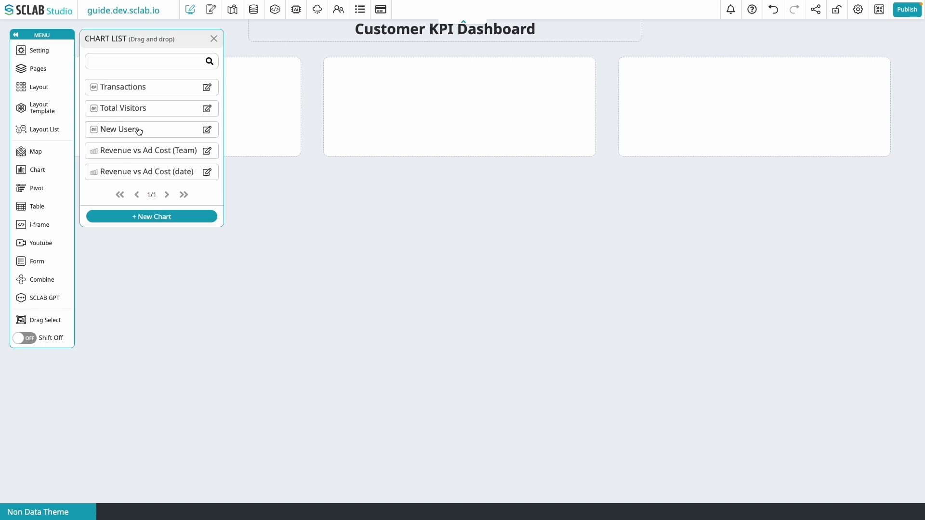
left_click_drag(137, 94, 720, 92)
left_click_drag(149, 114, 200, 60)
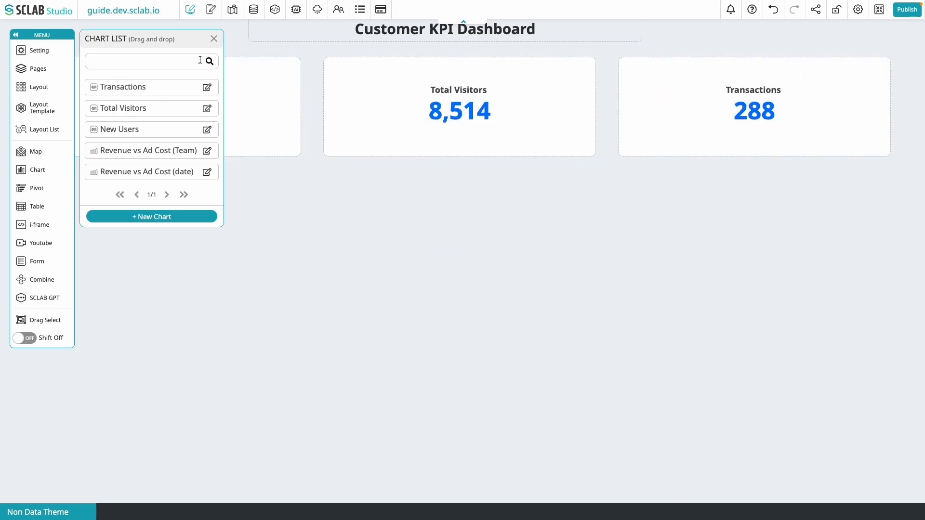
left_click(214, 40)
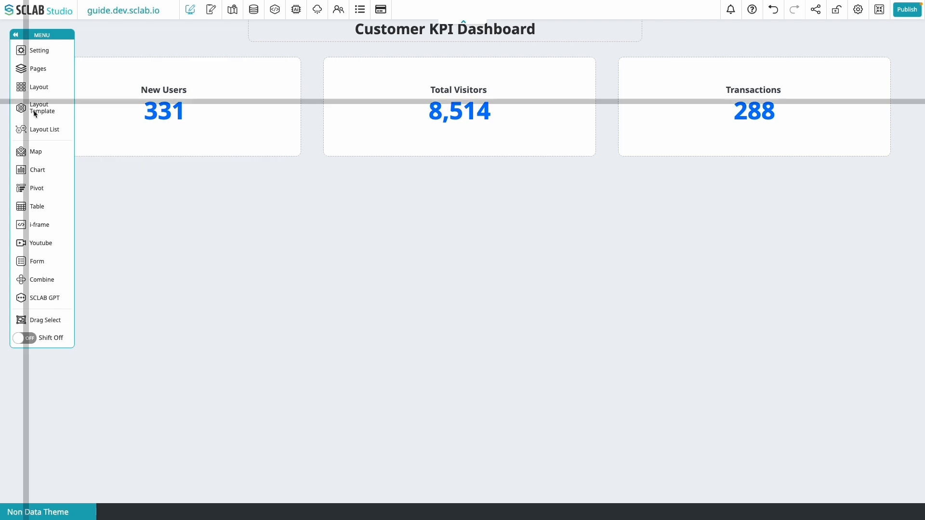
Build a two-by-two grid of wide layouts below the KPI cards by duplicating one layout, with the lower row shorter
left_click_drag(23, 198, 479, 337)
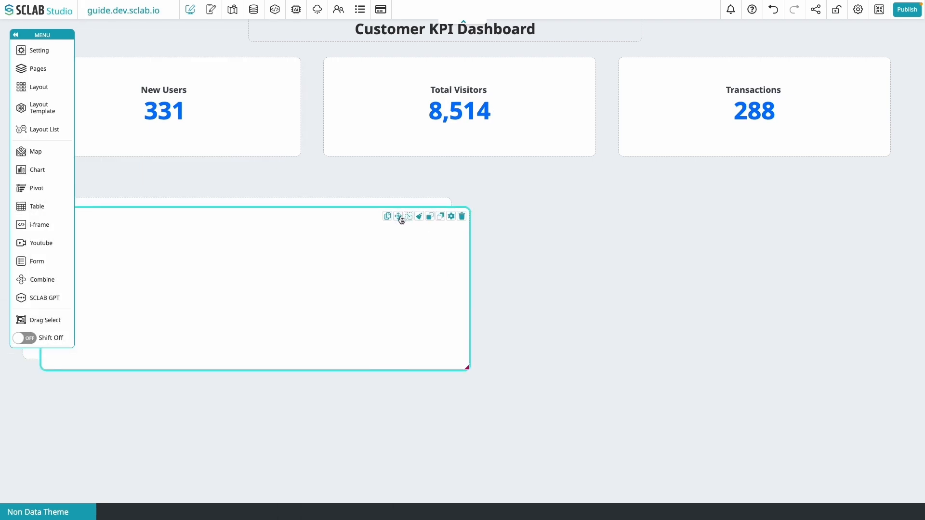
left_click_drag(398, 217, 819, 206)
left_click(812, 206)
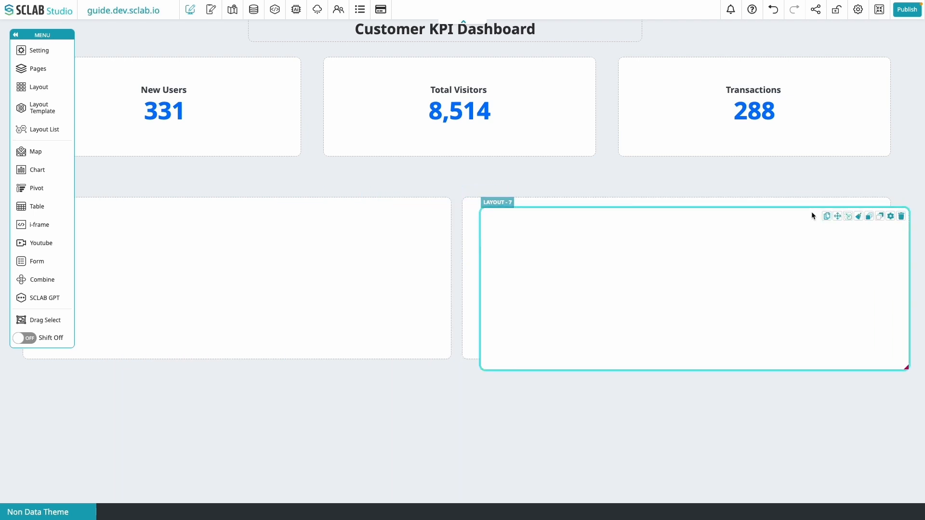
left_click_drag(830, 306, 889, 499)
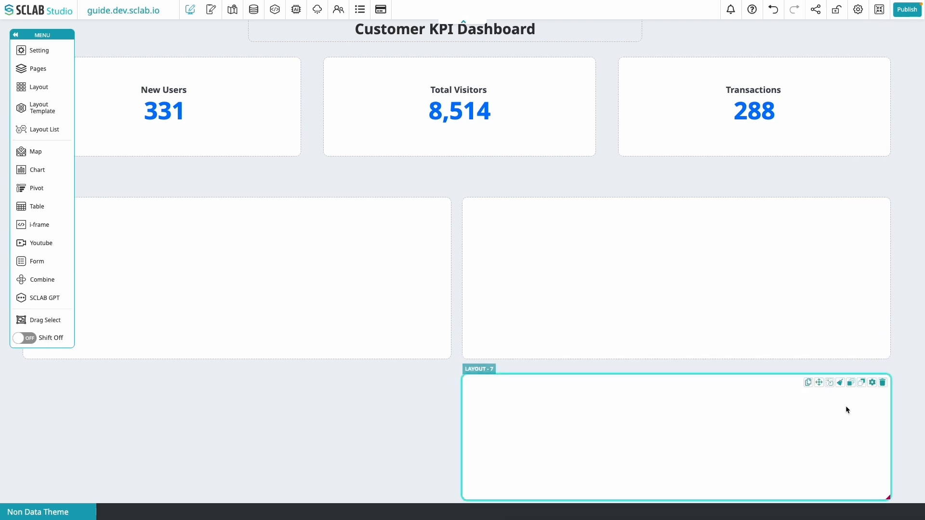
left_click(809, 382)
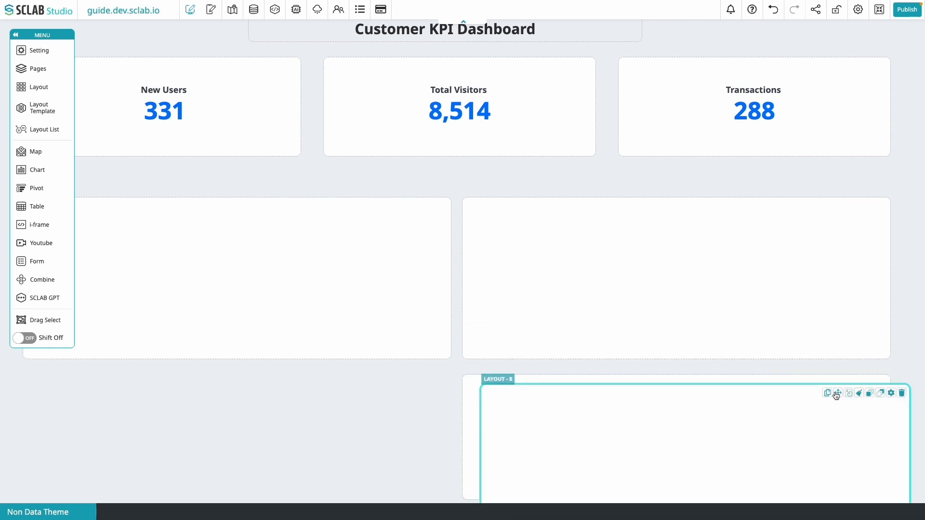
left_click_drag(836, 395, 379, 384)
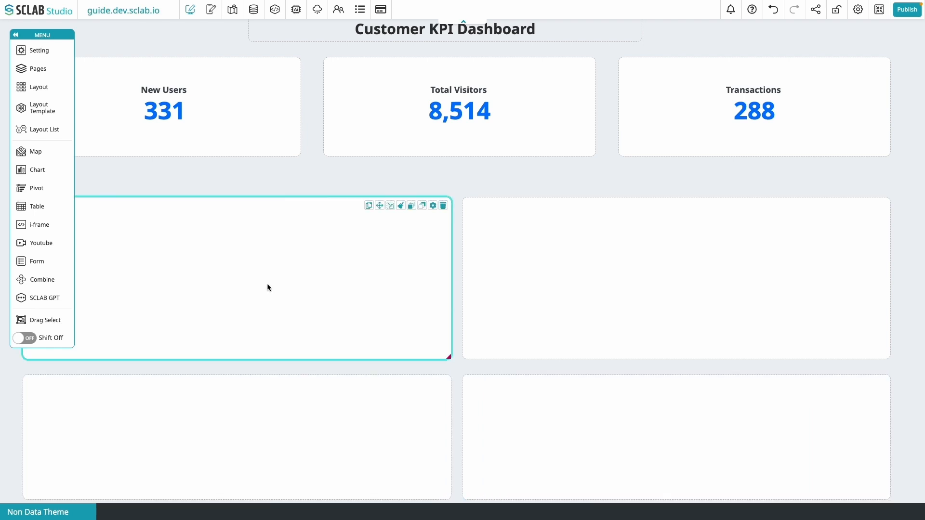
Place the Revenue vs Ad Cost (Team) chart in the grid's upper-left layout and Revenue vs Ad Cost (date) in the upper-right one
left_click(30, 172)
left_click_drag(144, 154, 247, 279)
left_click_drag(144, 172, 342, 160)
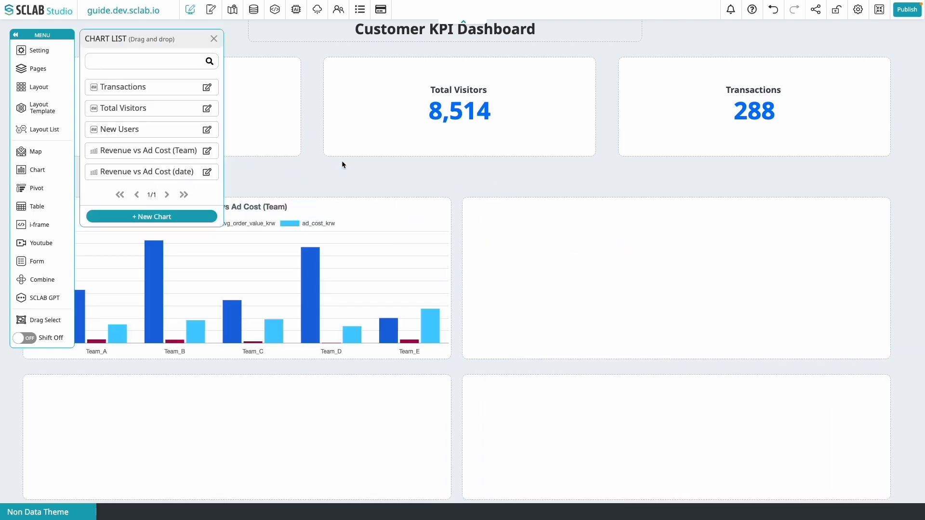
left_click(214, 38)
Place the Service User Status(Team) table below the team chart and the Service User Status(date) table below the date chart
left_click(34, 207)
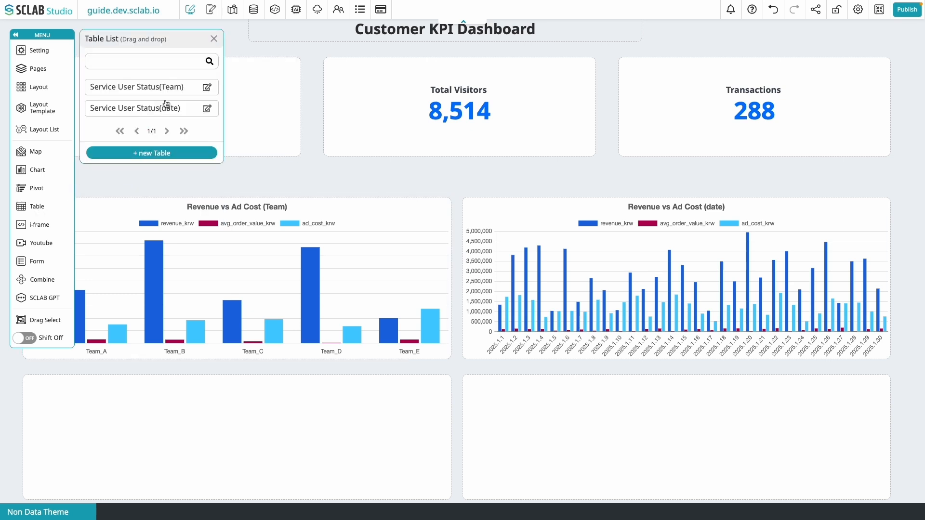
left_click_drag(174, 94, 201, 359)
left_click_drag(170, 114, 614, 426)
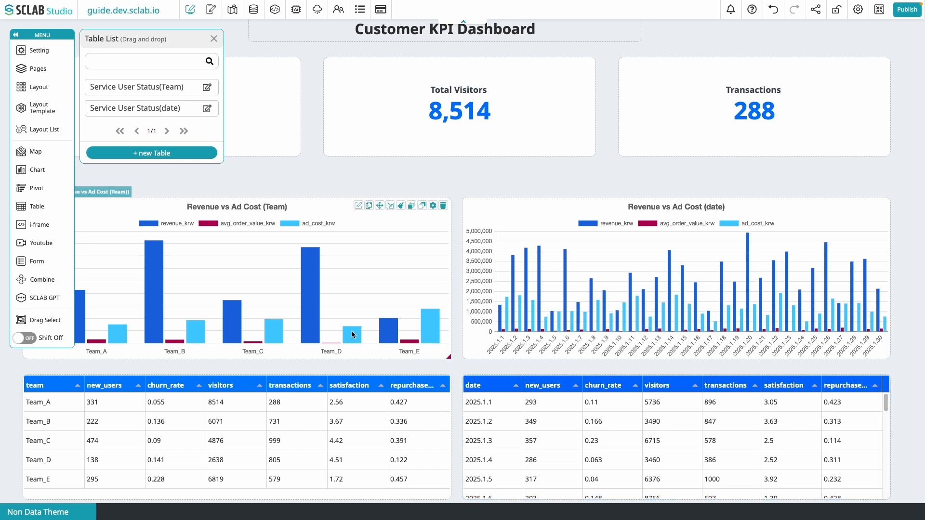
left_click(311, 171)
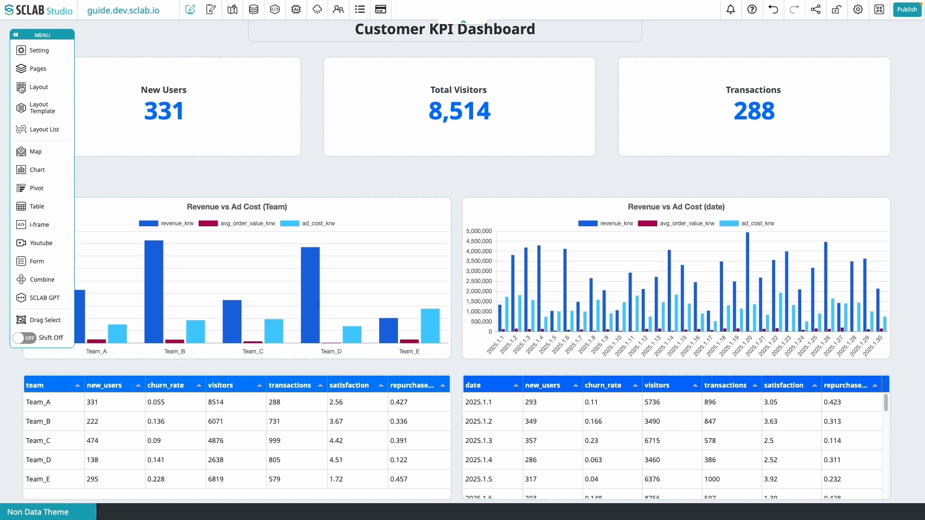
Add two small layouts, one above the right end of each revenue chart
left_click_drag(21, 88, 447, 191)
left_click_drag(23, 97, 889, 192)
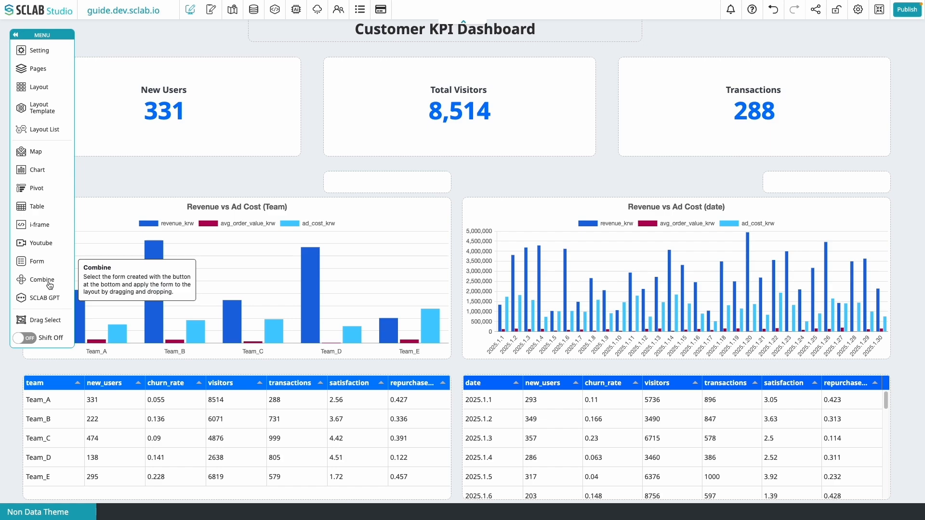
Start a combine function named date with type API and customer_kpi_date as its data
left_click(33, 280)
left_click(176, 86)
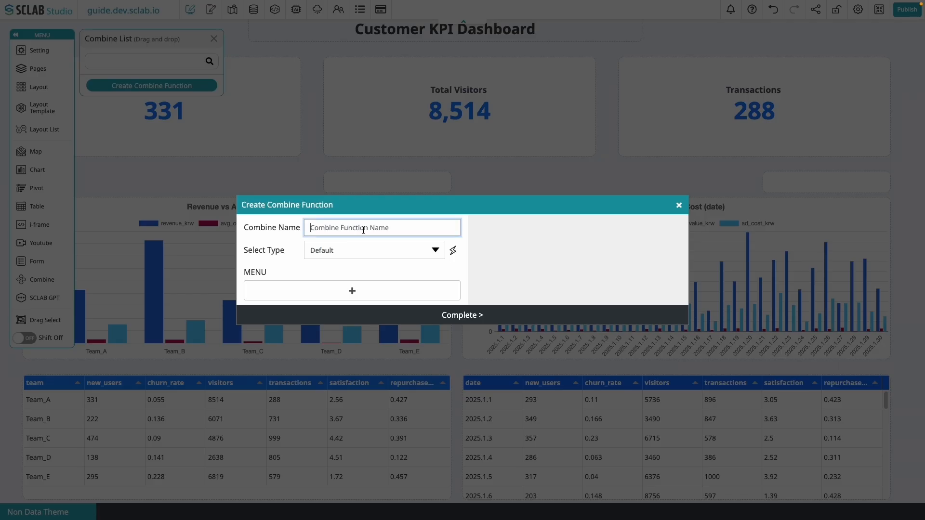
type("date")
left_click(357, 251)
left_click(338, 263)
left_click(349, 262)
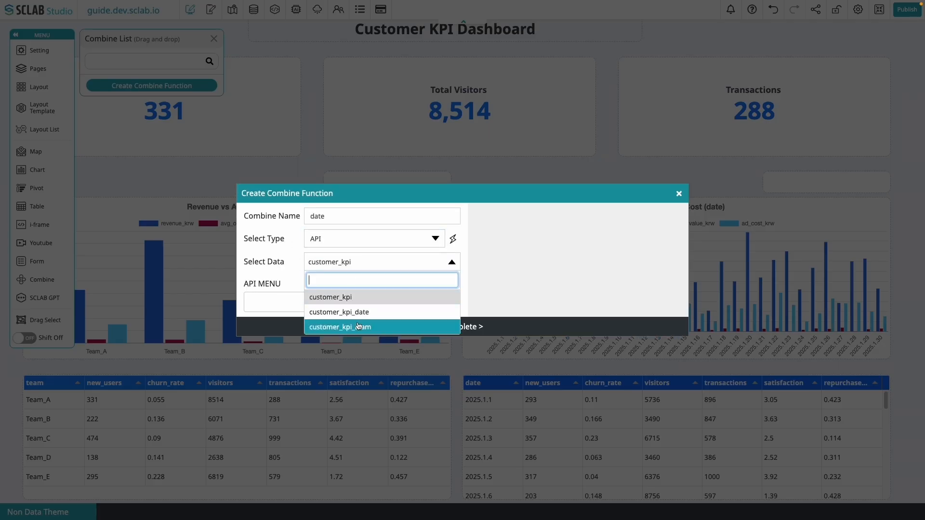
left_click(356, 313)
Set up a Date menu named date with default date 2025-01-30 and a border round of 10
type("date")
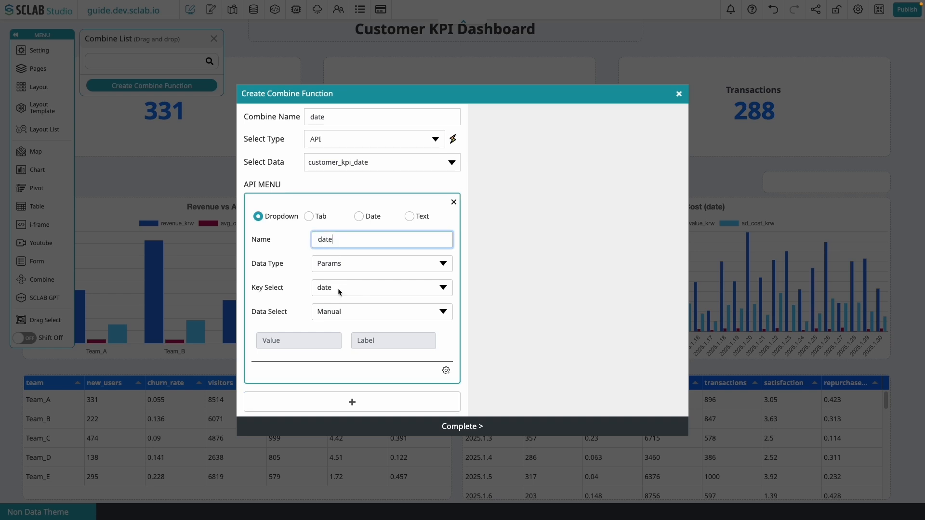
left_click(372, 215)
scroll(371, 347, "down", 1)
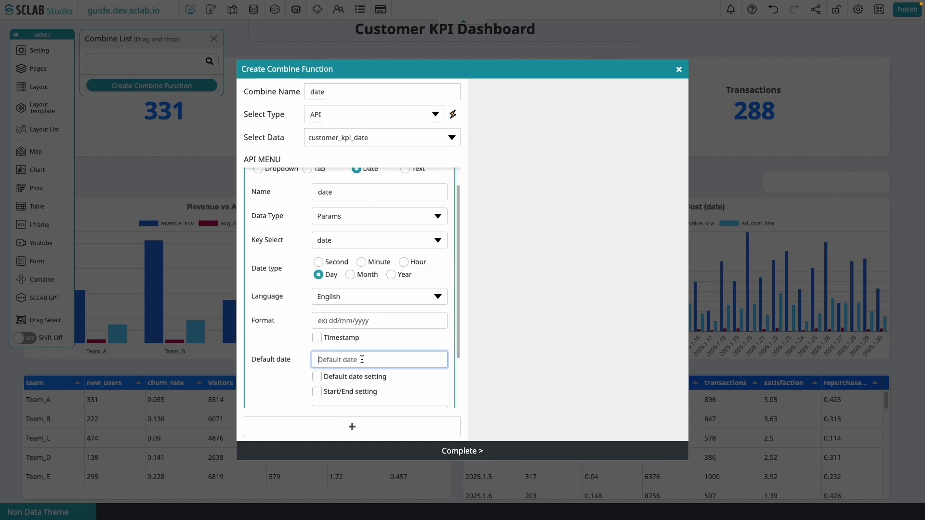
scroll(362, 359, "down", 2)
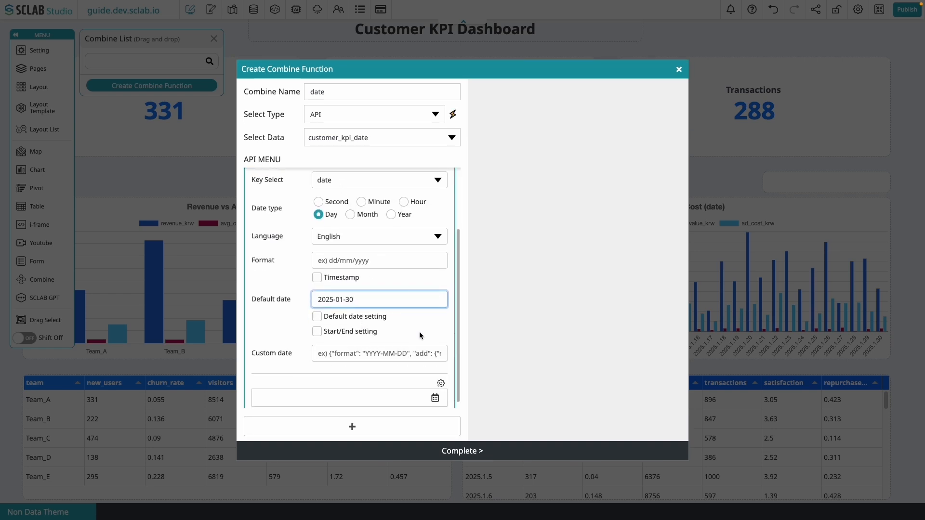
left_click(440, 383)
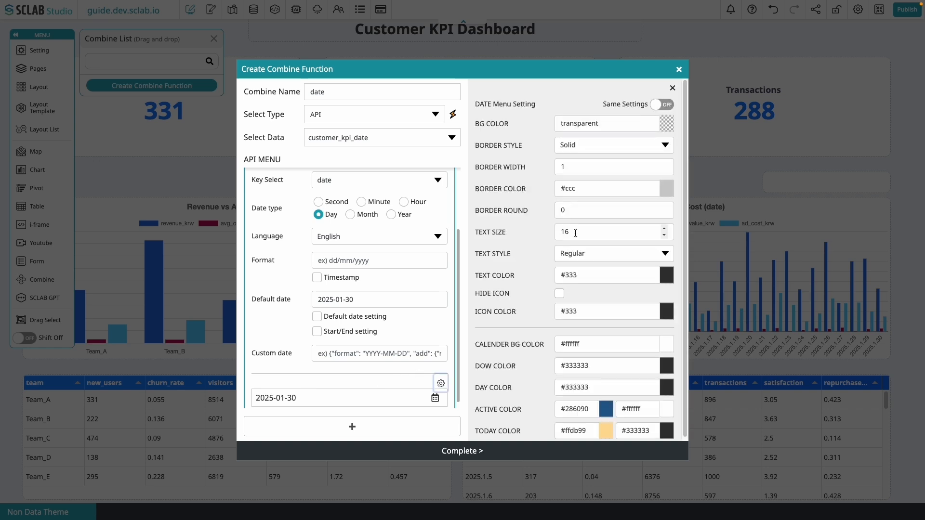
scroll(519, 329, "down", 1)
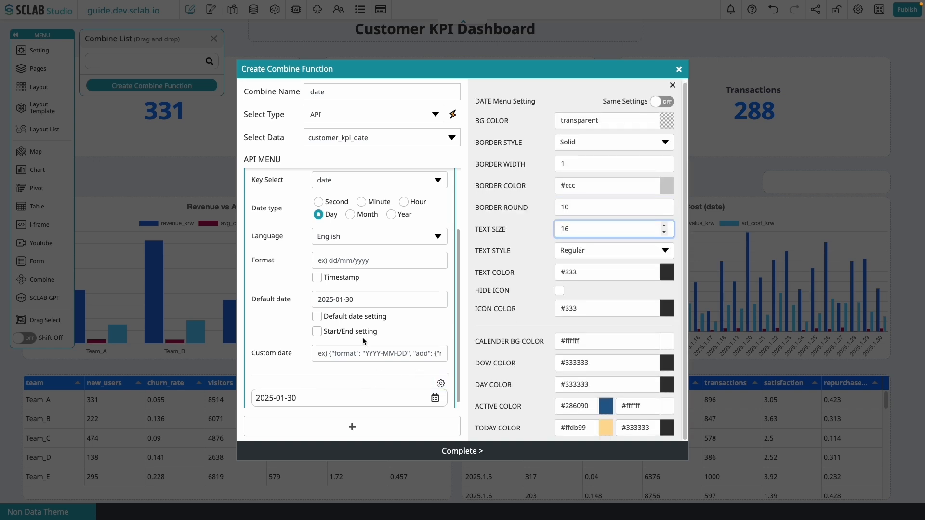
Save the date menu's API Variable action for the date param of customer_kpi_date
left_click(453, 114)
left_click(536, 259)
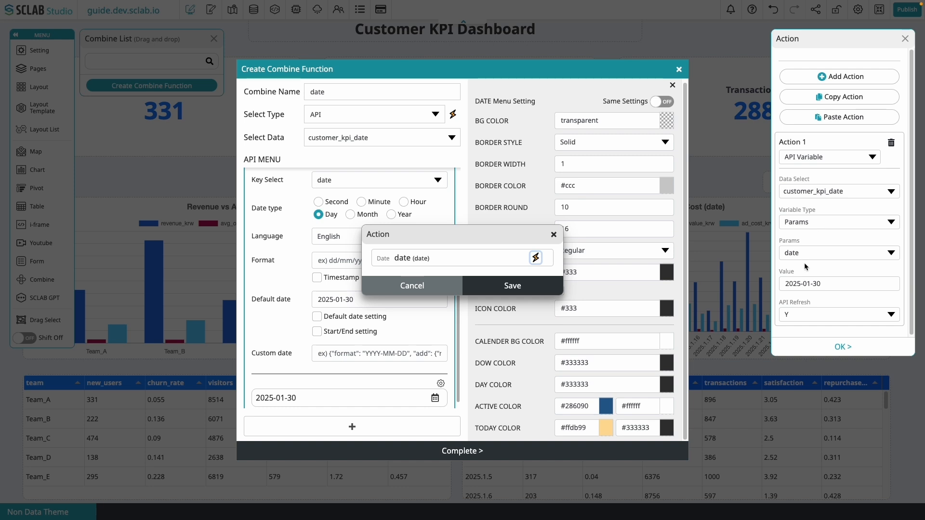
left_click(843, 347)
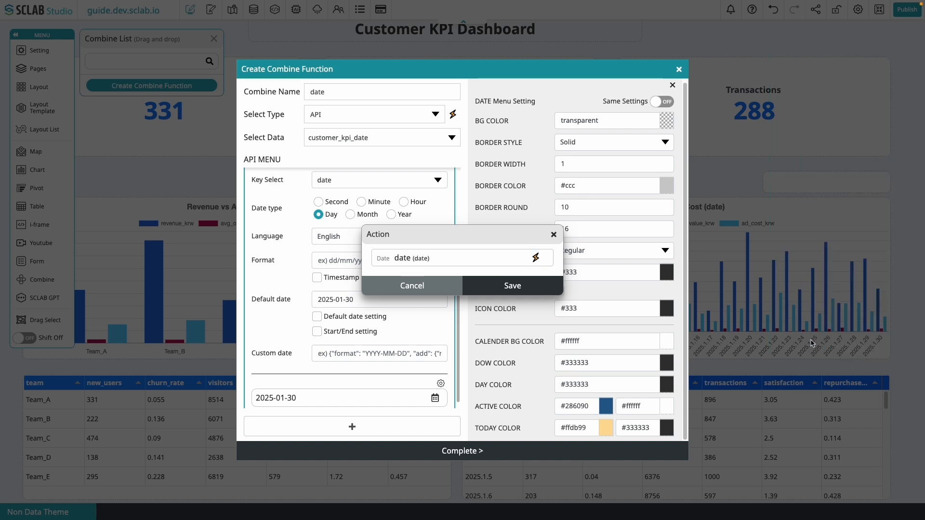
left_click(530, 287)
Complete the date combine function and place its menu in the small layout above the Revenue vs Ad Cost (Team) chart
left_click(534, 451)
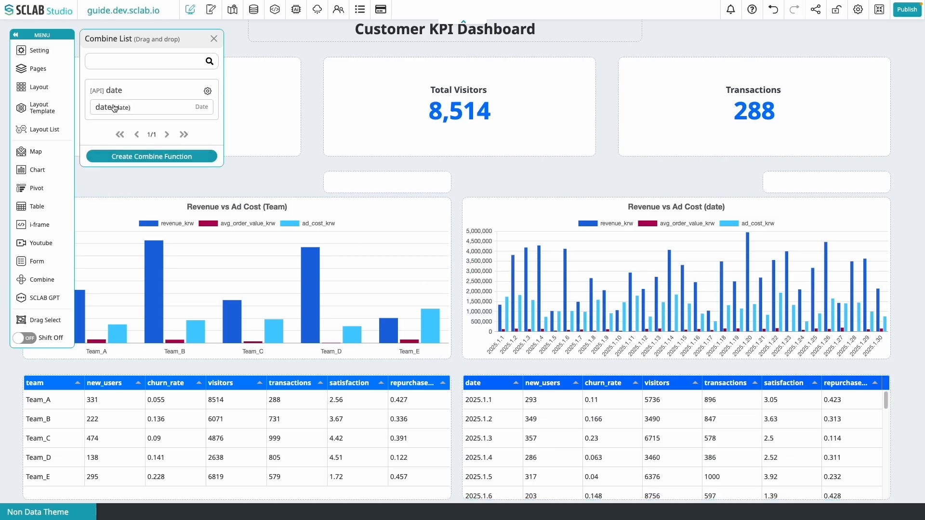
left_click_drag(114, 108, 395, 190)
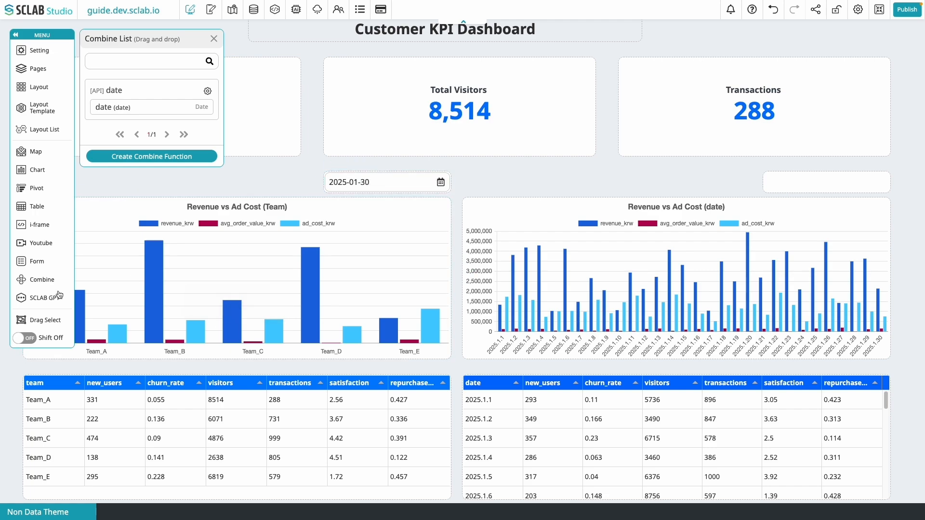
Start a combine function named team with type API and customer_kpi_team as its data
left_click(163, 162)
left_click(349, 255)
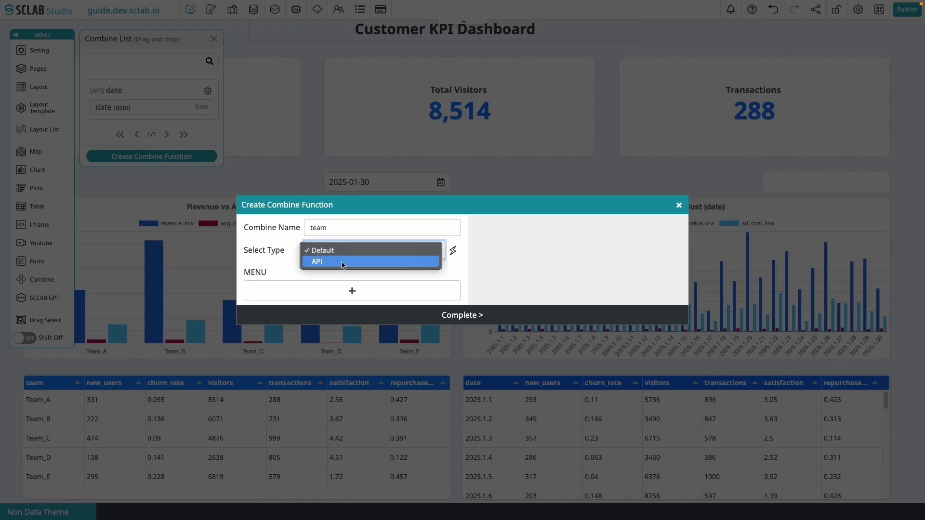
left_click(343, 264)
left_click(337, 262)
left_click(340, 327)
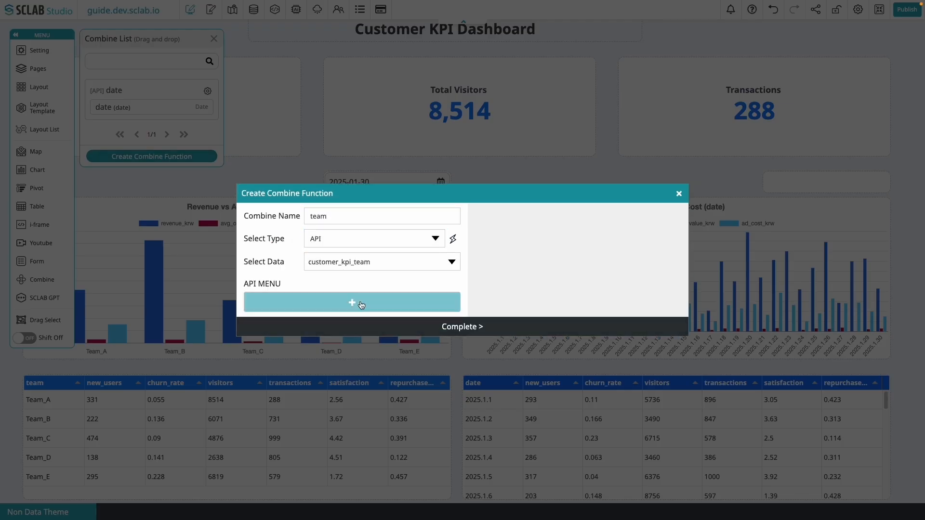
Add a dropdown menu named team with manual data and five value rows
left_click(351, 302)
left_click(339, 244)
left_click(309, 340)
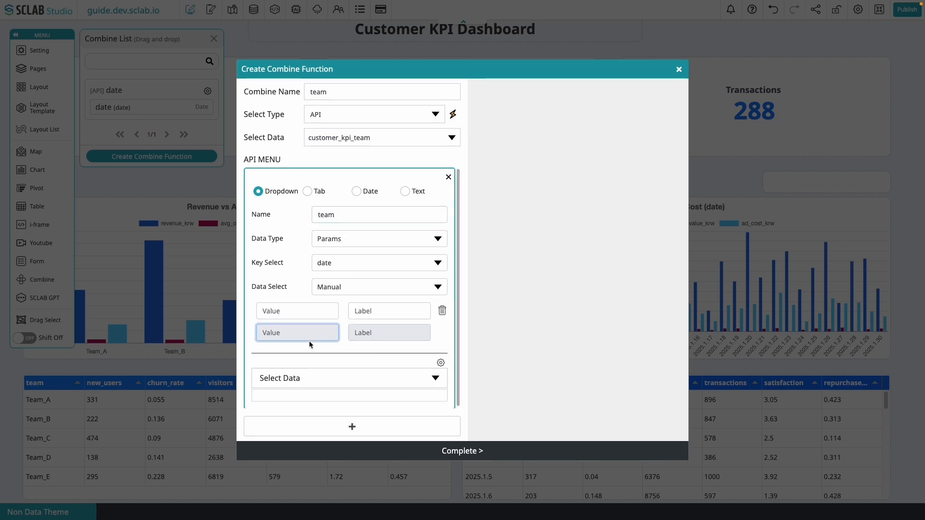
left_click(311, 340)
left_click(314, 343)
left_click(316, 332)
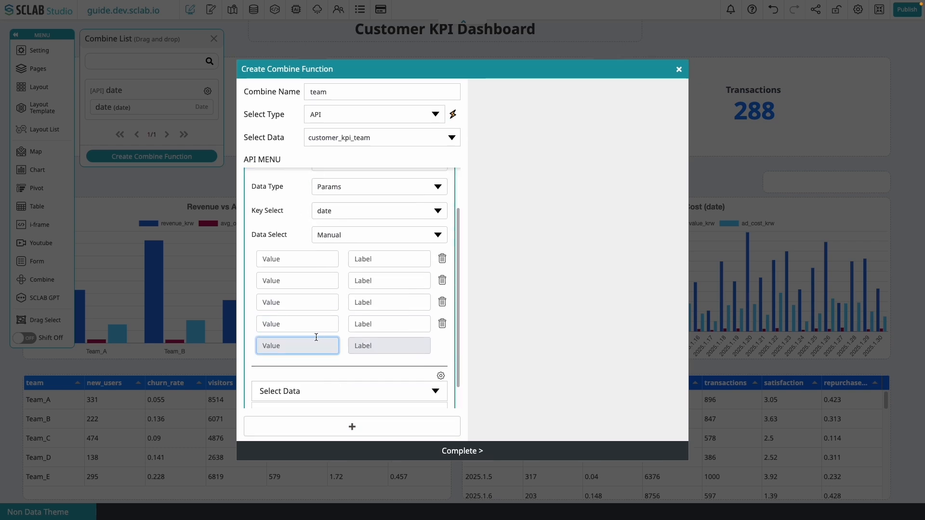
left_click(316, 342)
Fill the five rows with values Team_A to Team_E and labels Team A to Team E
scroll(298, 212, "down", 1)
left_click(390, 207)
type("Team A")
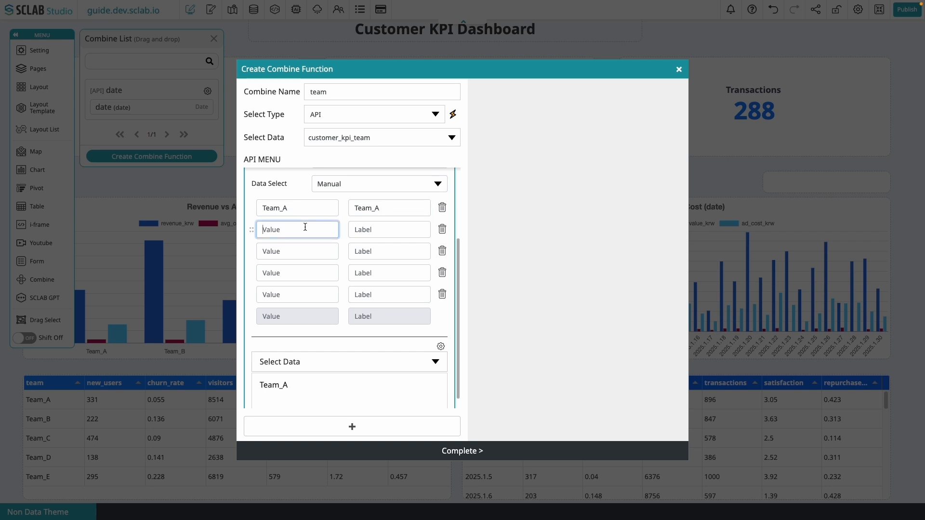
Set the border round of the team dropdown and its list to 10, and the list's border style to None
left_click(440, 347)
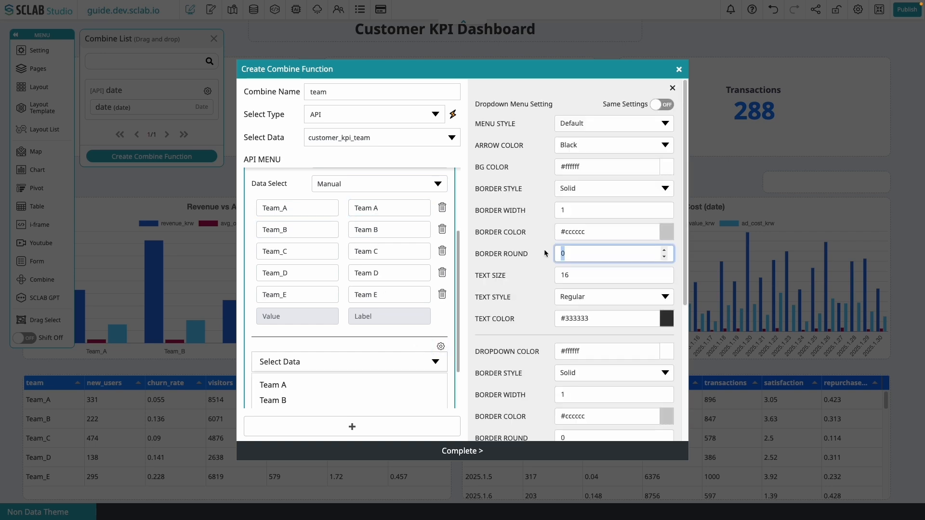
scroll(299, 367, "down", 2)
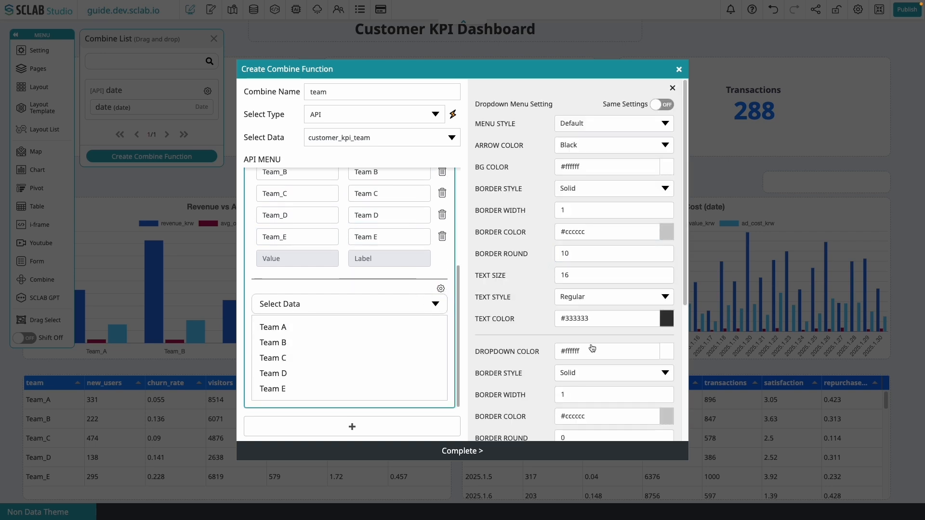
scroll(585, 360, "down", 1)
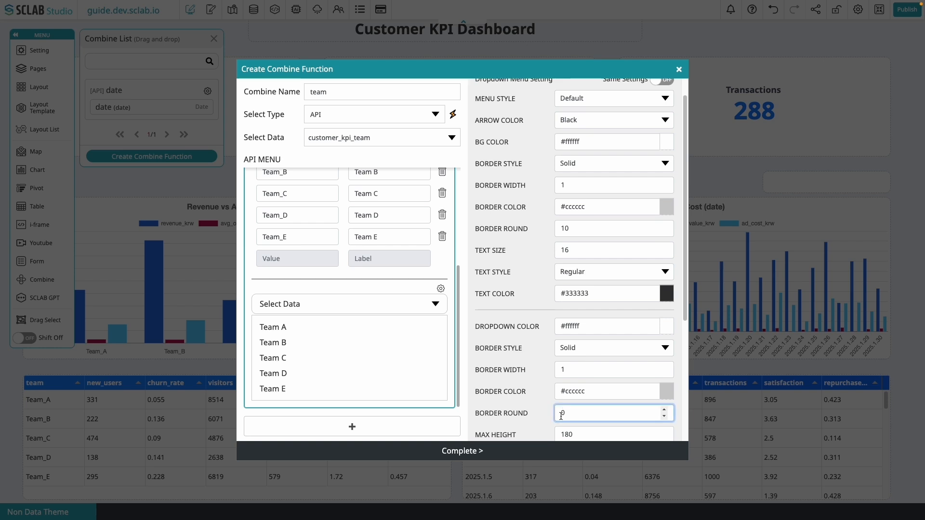
left_click(612, 348)
left_click(597, 332)
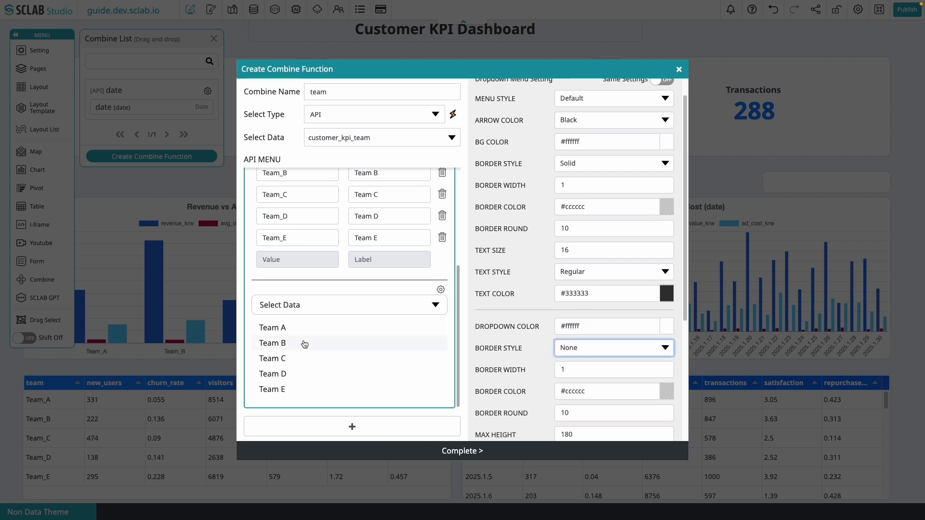
Color the dropdown list with #000000 text, a #0080ff hover background and #ffffff hover text
scroll(598, 363, "down", 4)
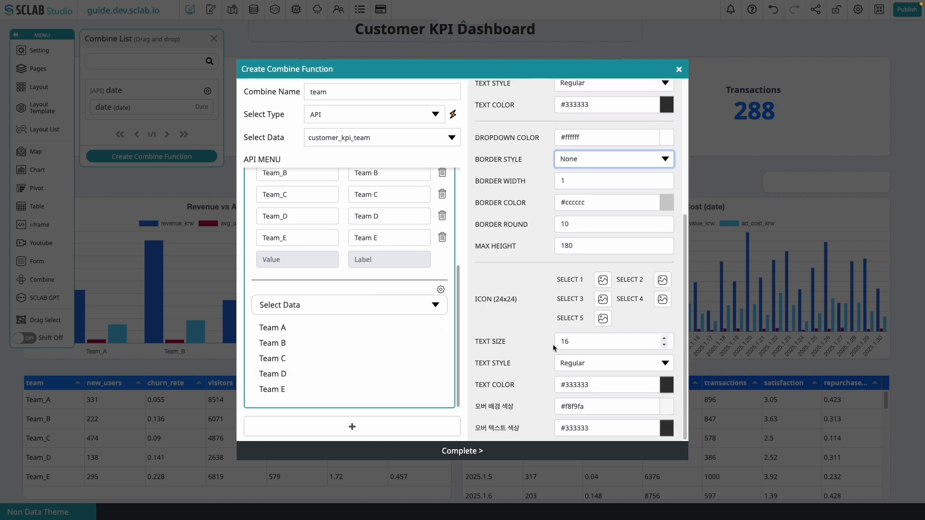
left_click(665, 387)
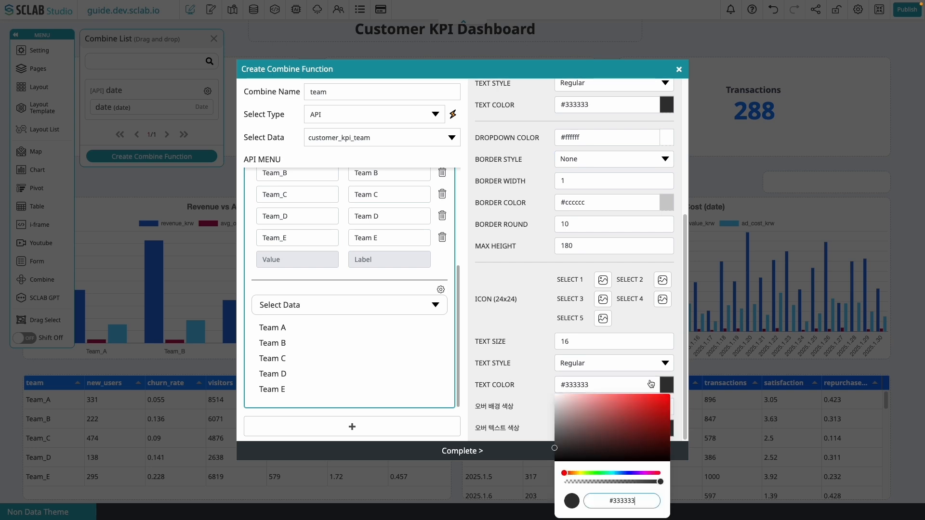
left_click(578, 469)
left_click(532, 381)
left_click(608, 409)
left_click(644, 305)
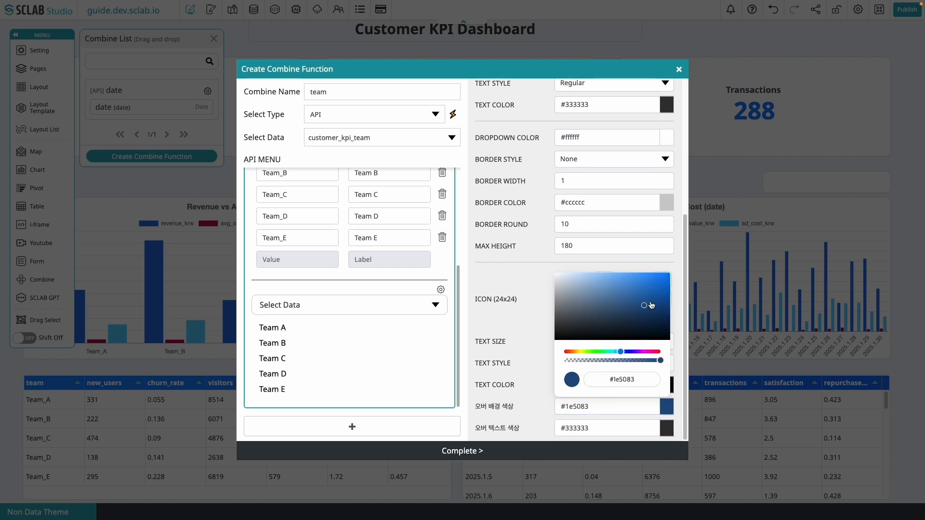
left_click(537, 343)
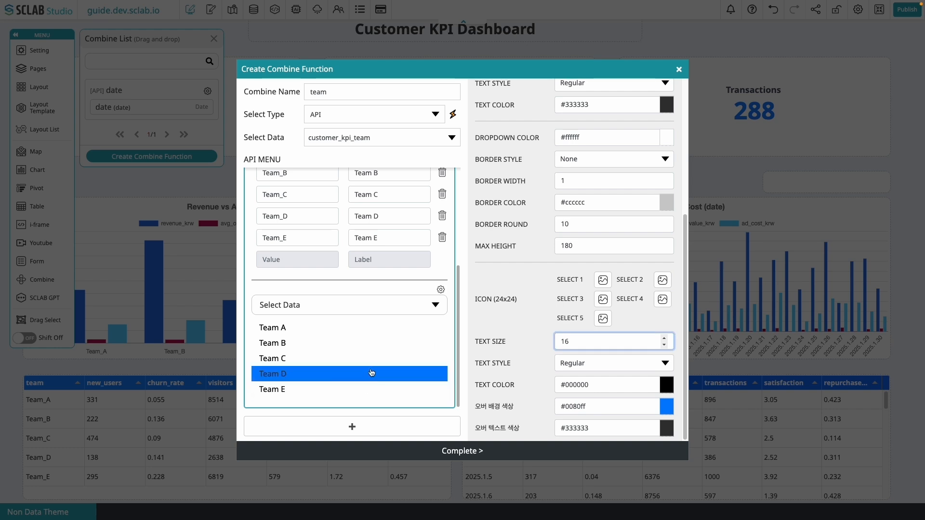
left_click(666, 428)
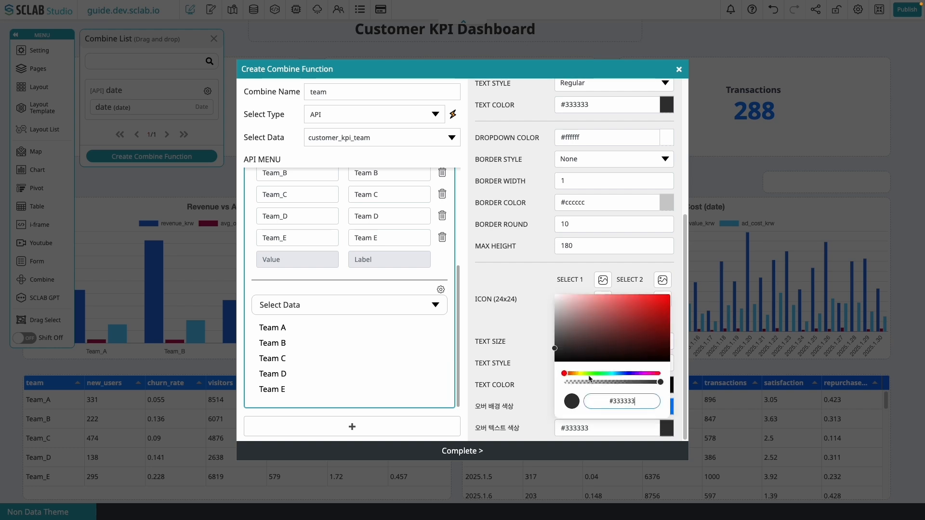
left_click(518, 302)
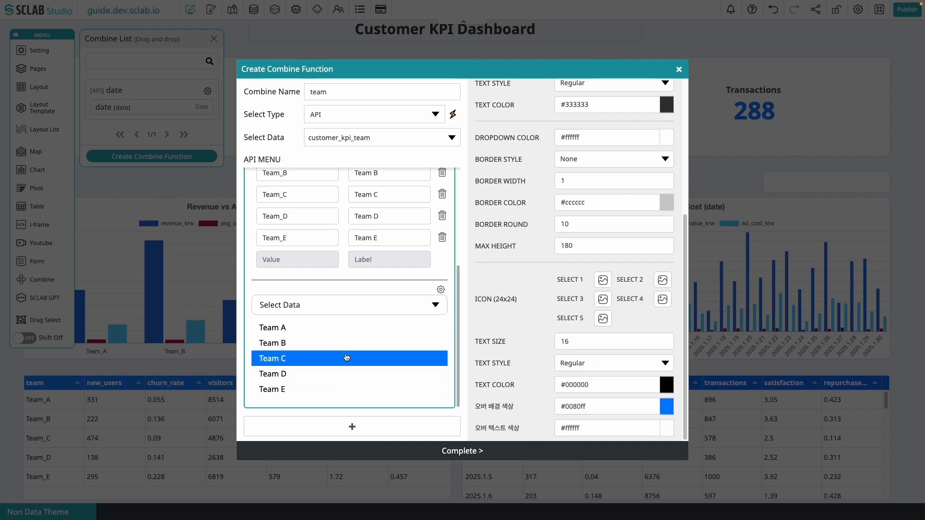
Choose the param for the team dropdown's action and save the action
left_click(453, 114)
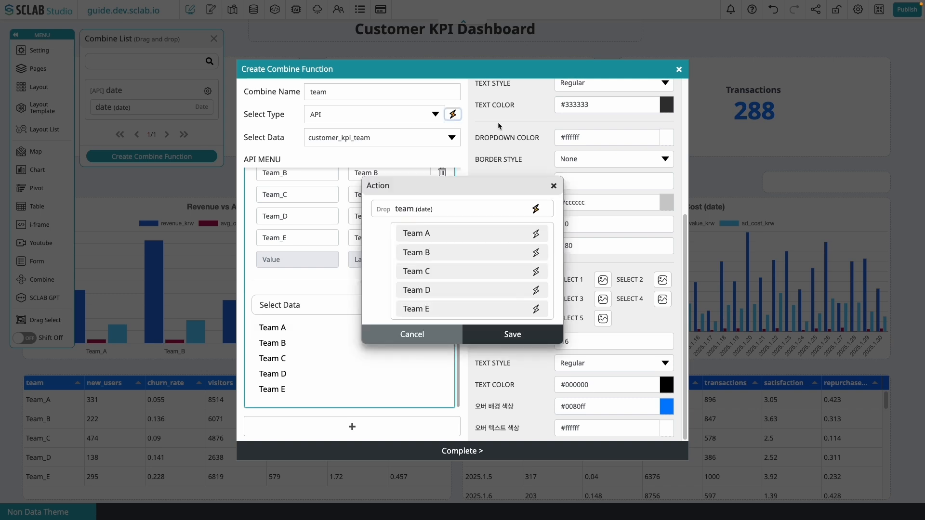
left_click(536, 209)
left_click(819, 249)
left_click(800, 252)
left_click(820, 346)
left_click(545, 340)
Set the team dropdown menu's key to team
scroll(413, 258, "up", 5)
left_click(347, 263)
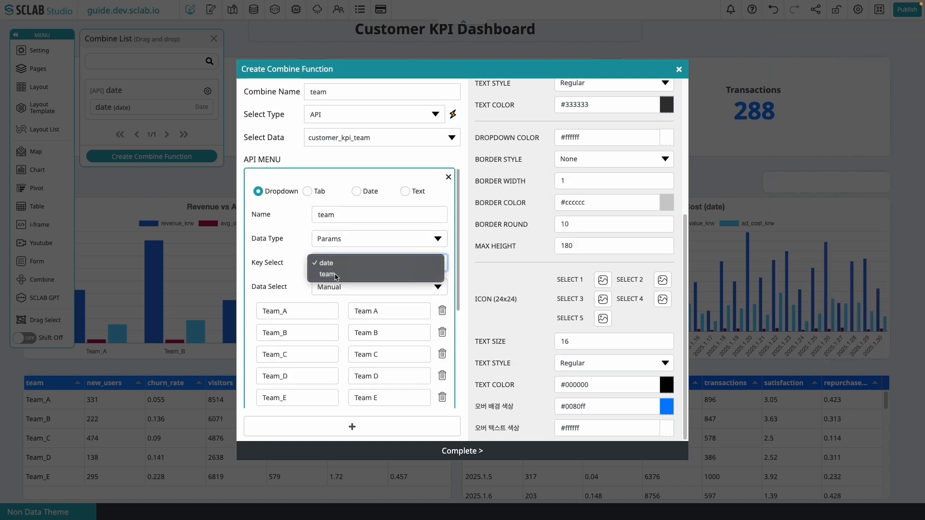
left_click(332, 274)
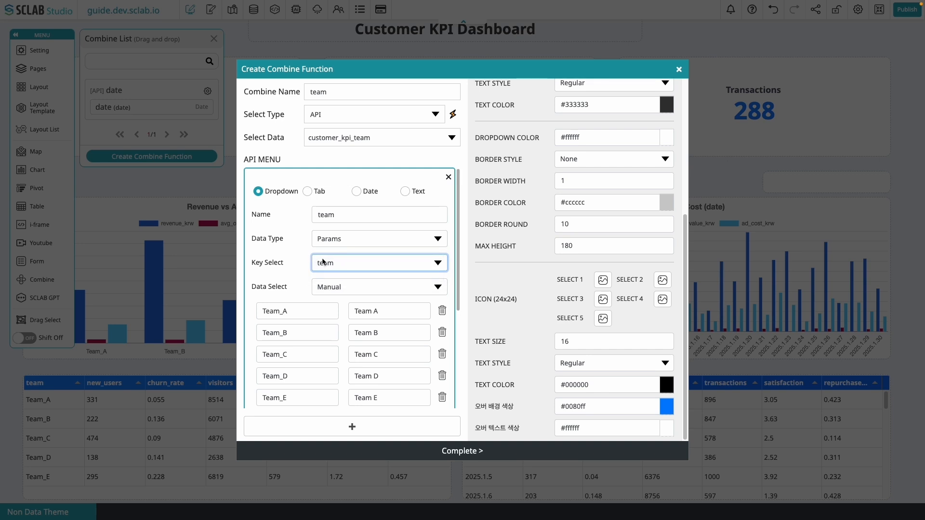
Complete the team combine function and place its dropdown in the small layout above the Revenue vs Ad Cost (date) chart
left_click(499, 449)
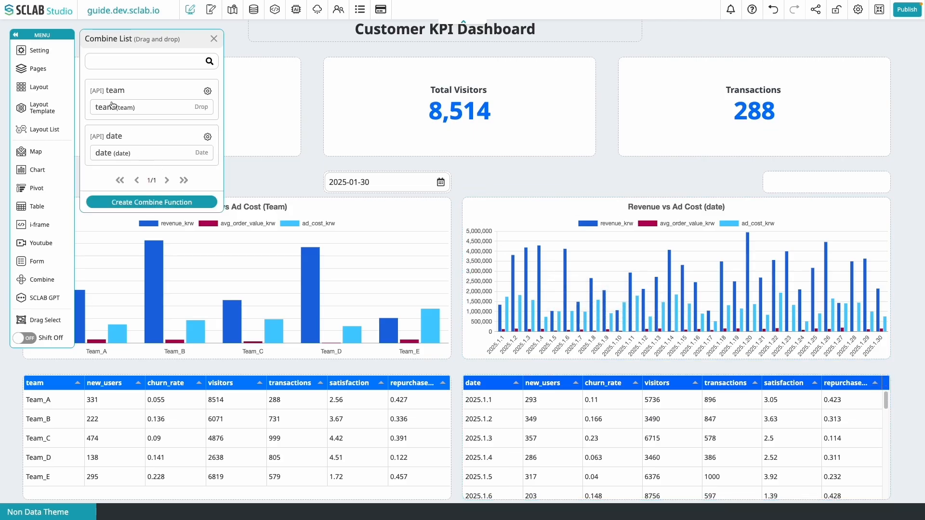
left_click_drag(113, 106, 792, 189)
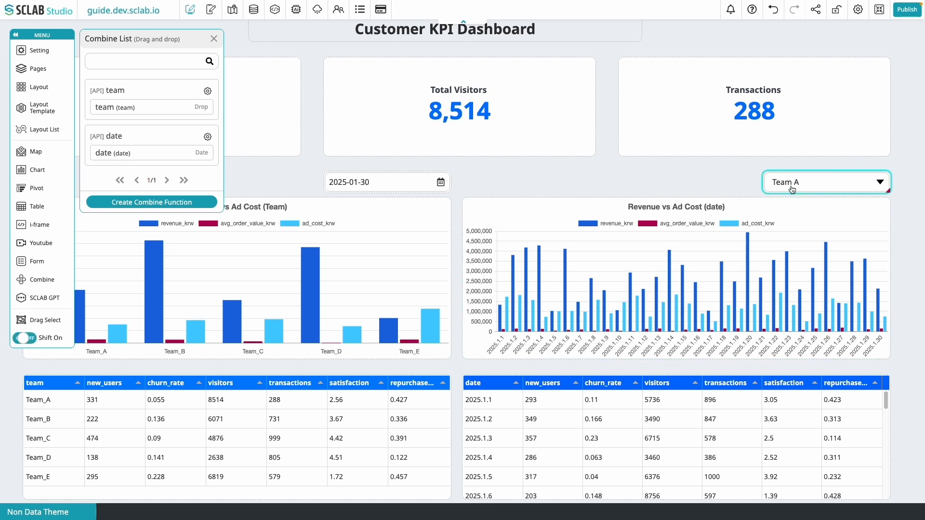
Make the background of both filter layouts fully transparent, rgba(255, 255, 255, 0)
left_click(792, 189, "shift")
left_click(199, 302)
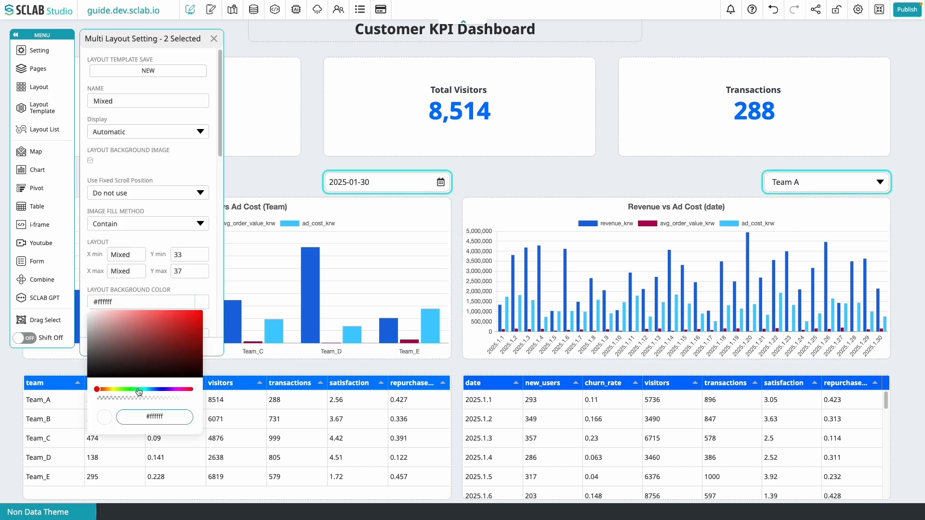
left_click_drag(137, 399, 97, 399)
left_click(176, 290)
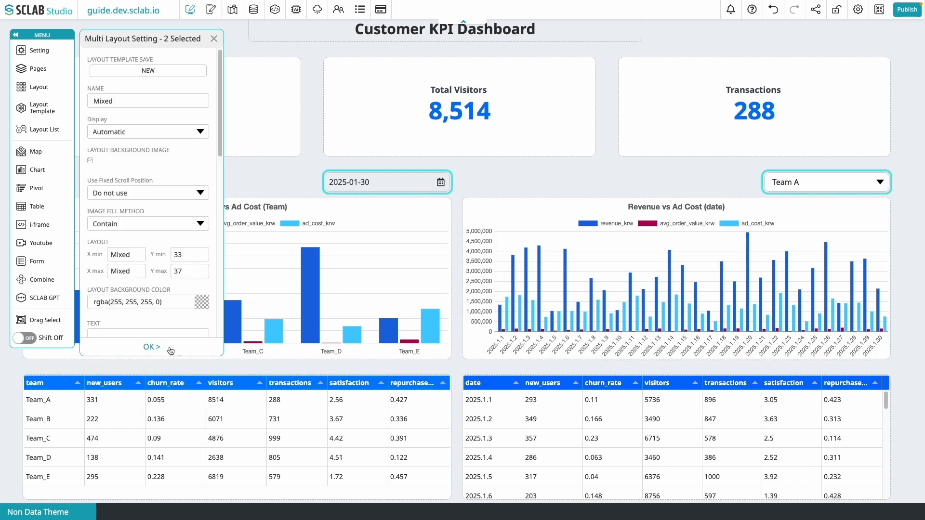
left_click(151, 347)
Edit the placed date filter's combine function to give its menu a #ffffff background color
mouse_move(415, 183)
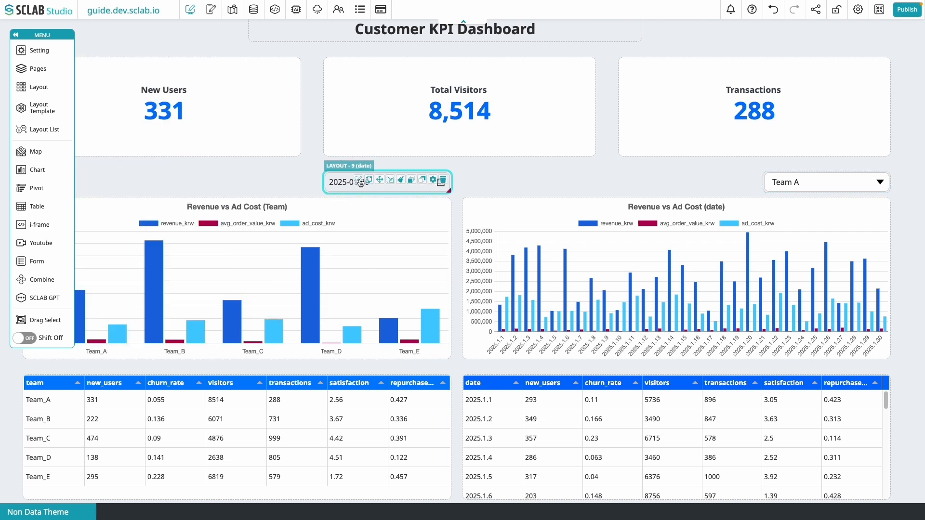
left_click(359, 181)
scroll(441, 363, "down", 2)
left_click(442, 377)
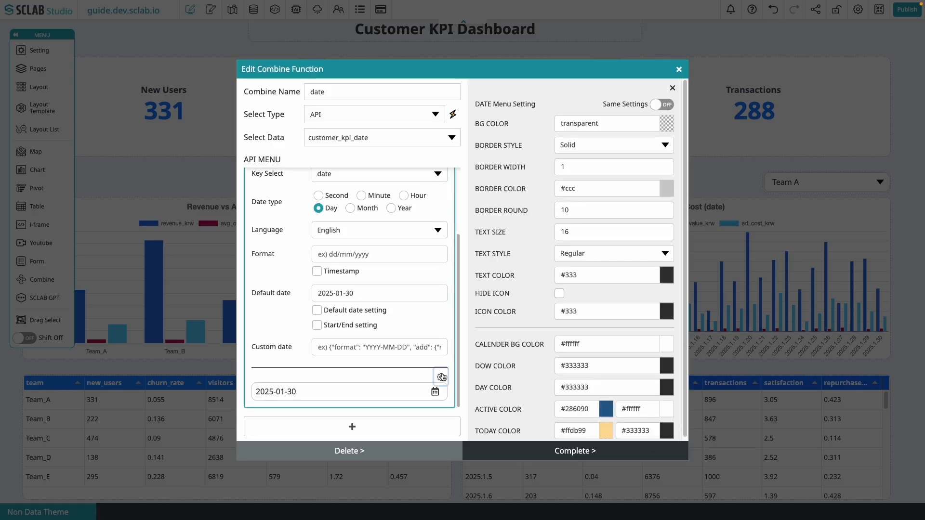
left_click(666, 125)
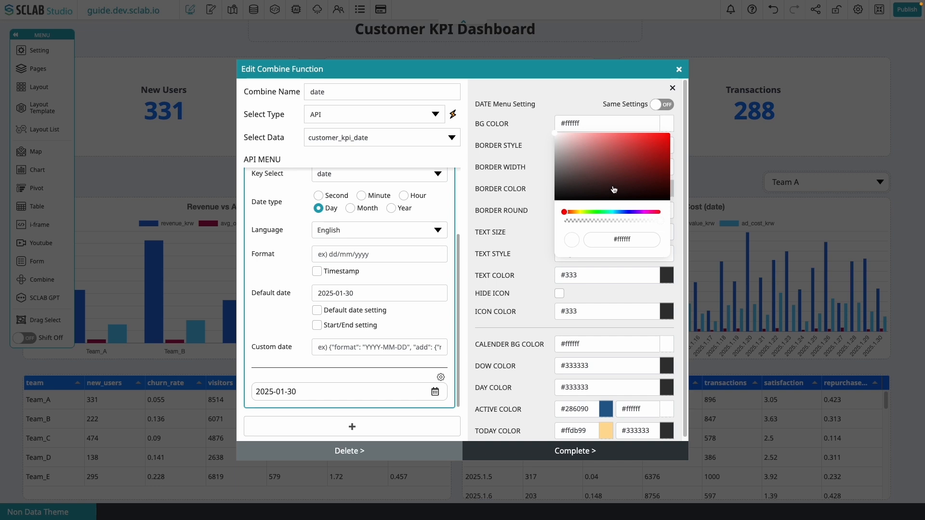
left_click(587, 111)
left_click(549, 450)
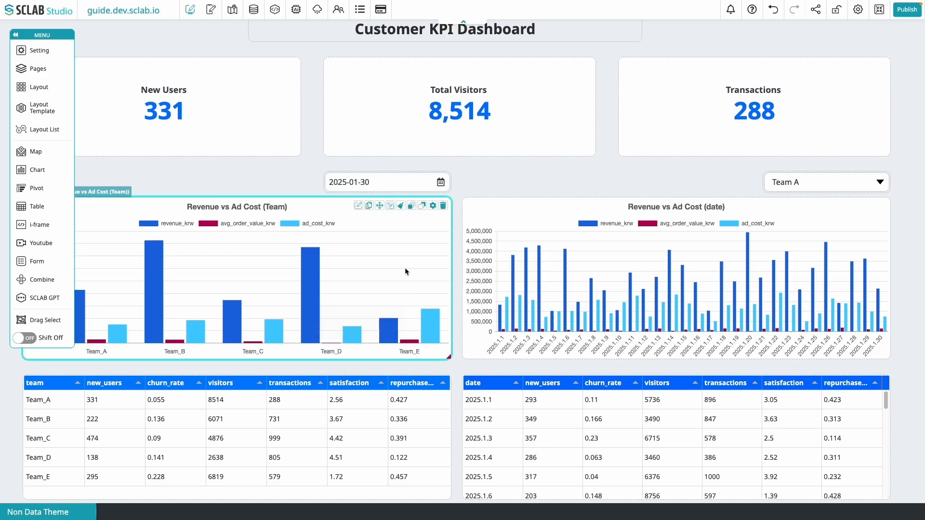
Grant guests access to all pages, mobile pages and data, including the customer_kpi APIs and Mobile Form, and save the guest access settings
left_click(339, 9)
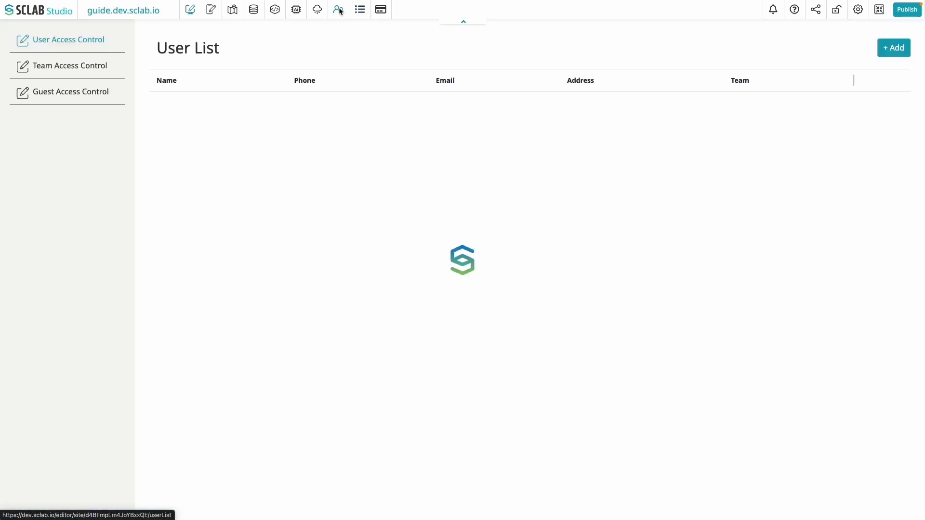
left_click(844, 104)
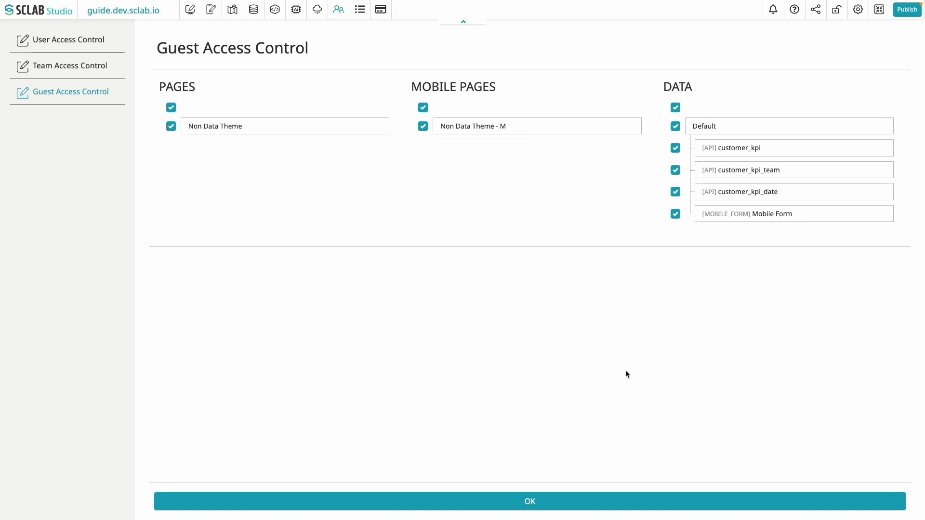
left_click(539, 502)
left_click(424, 300)
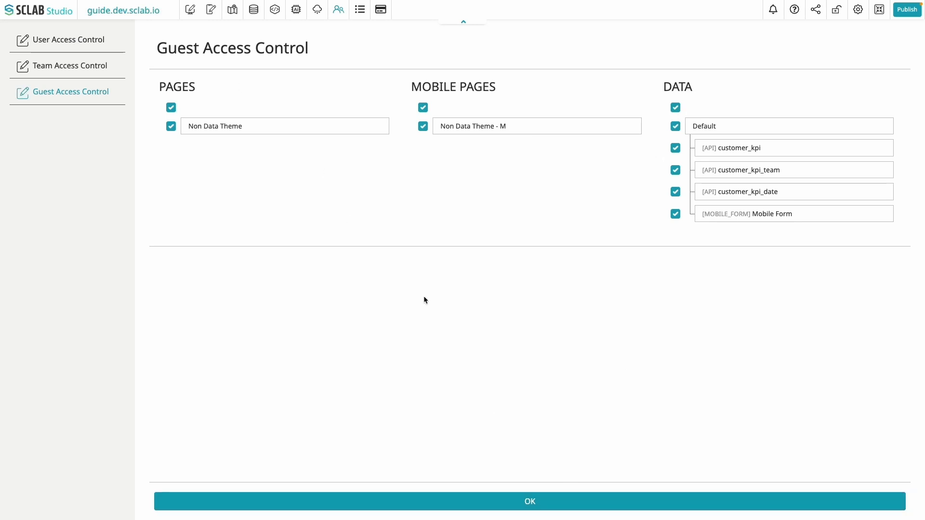
Return to the page editor, publish the dashboard and view the published site guide.dev.sclab.io in full screen
left_click(189, 14)
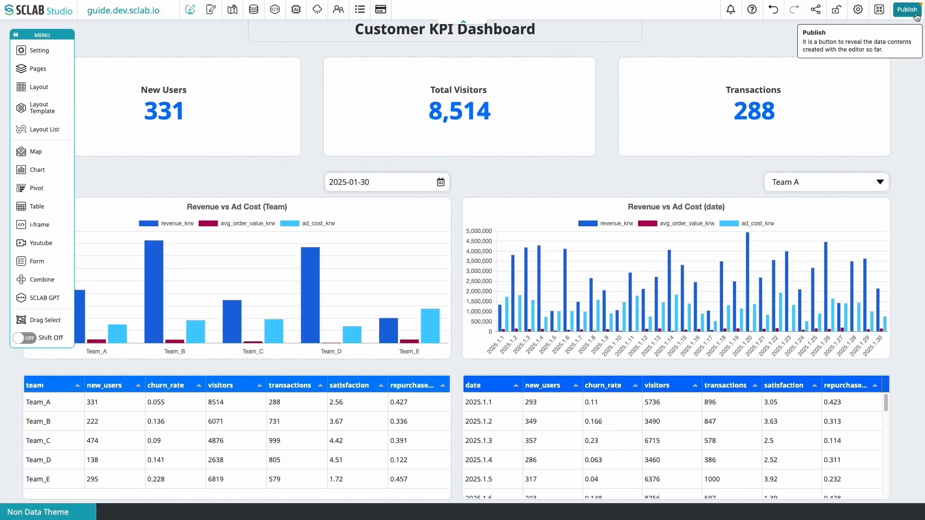
left_click(898, 15)
left_click(432, 300)
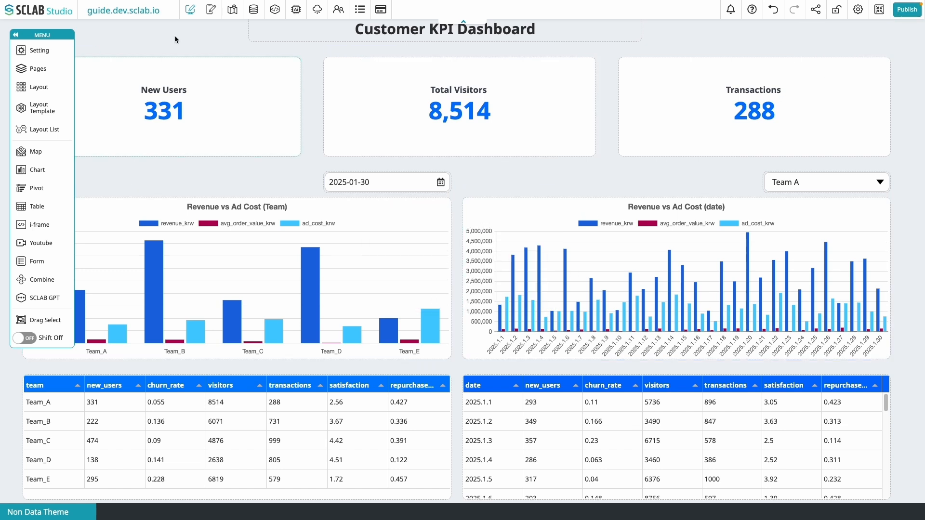
left_click(103, 15)
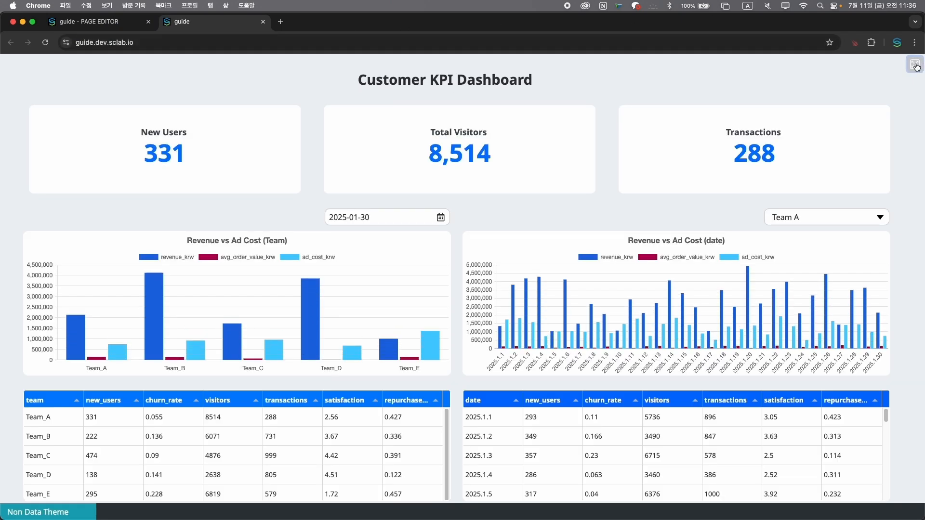
left_click(915, 65)
Test the published date filter by choosing 2025-01-28, 2025-01-07 and 2025-01-12 in turn
left_click(380, 185)
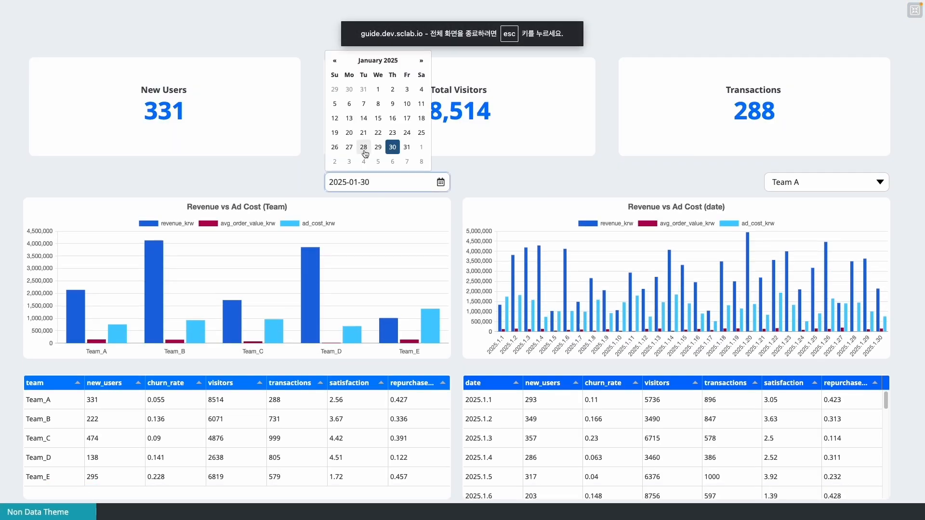
left_click(363, 147)
left_click(367, 182)
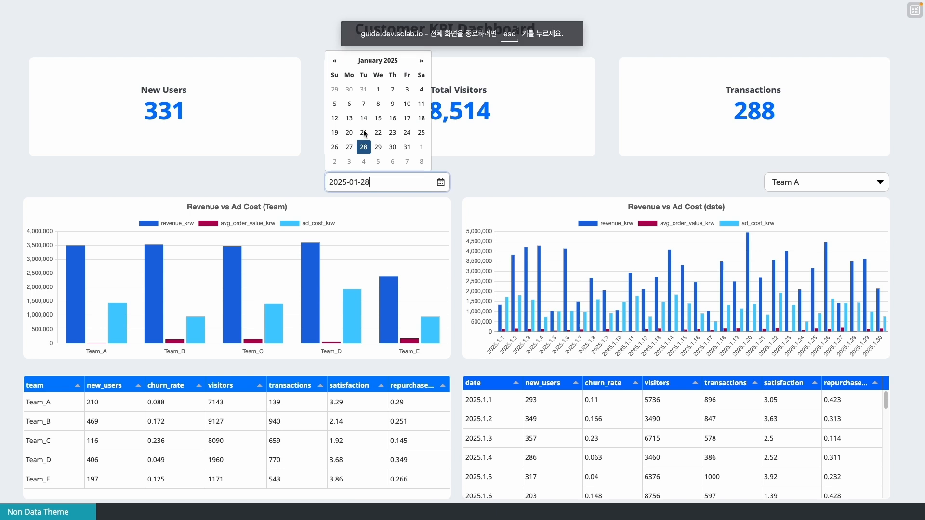
left_click(364, 104)
left_click(366, 182)
left_click(335, 118)
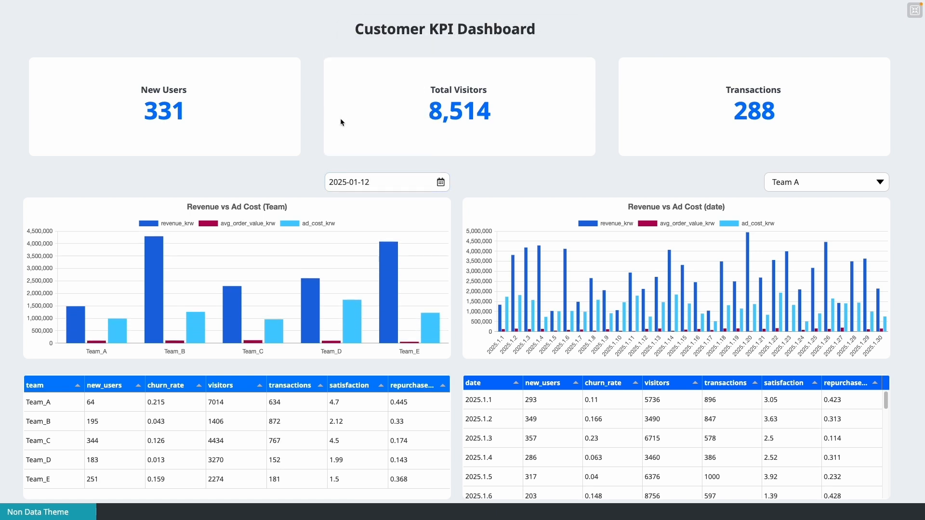
Test the published team filter by choosing Team B, Team D and Team E in turn
left_click(819, 182)
left_click(814, 217)
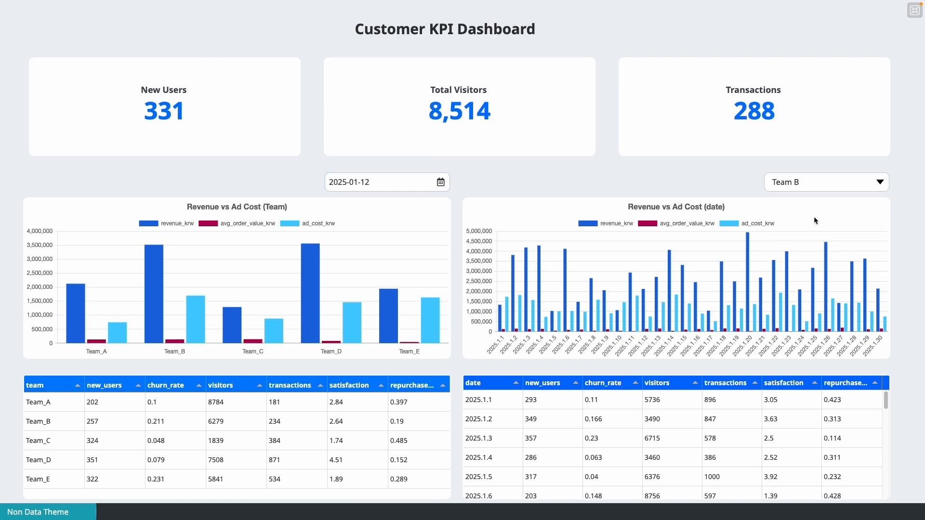
left_click(819, 182)
left_click(810, 244)
left_click(819, 182)
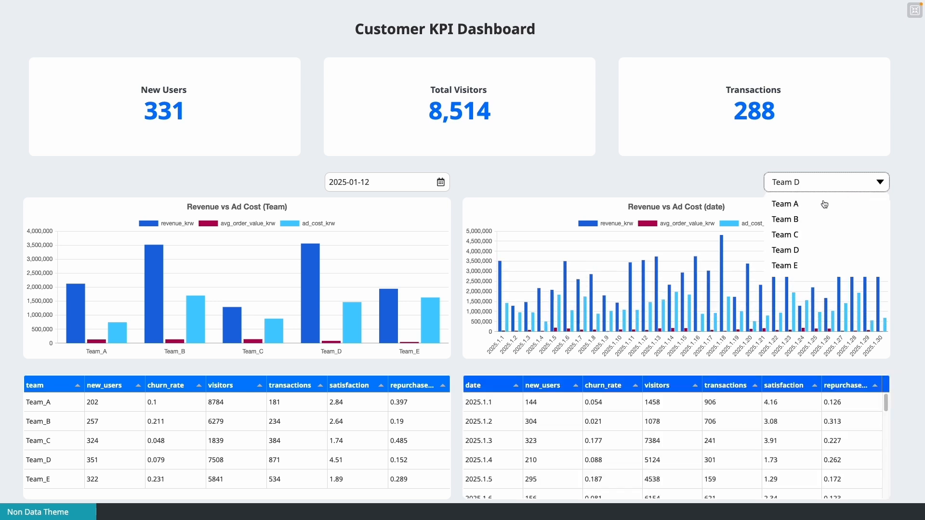
left_click(799, 255)
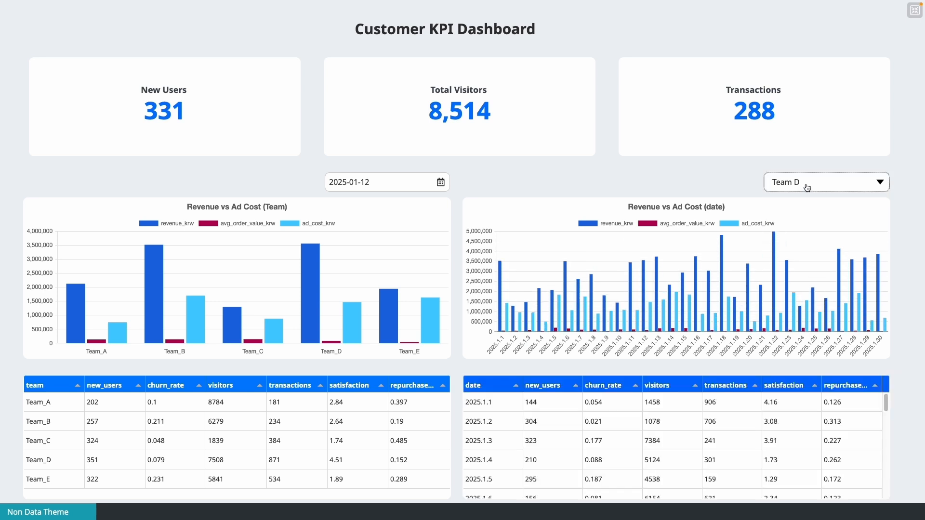
left_click(819, 182)
left_click(805, 264)
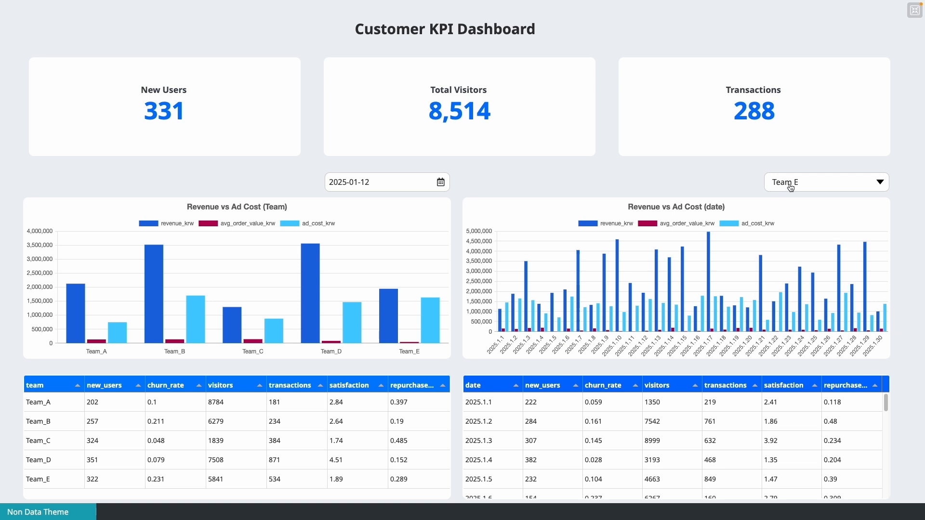